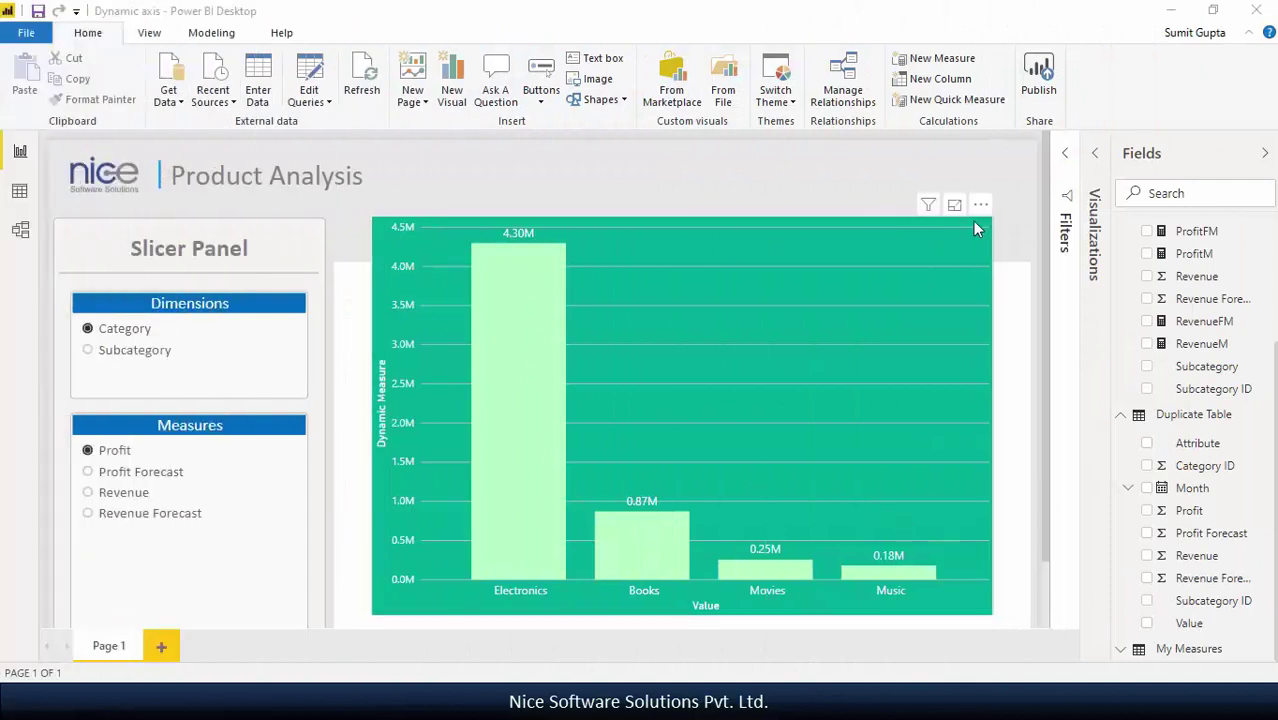
Preview the chart in focus mode, then set the slicers to Subcategory, Revenue and Profit Forecast
{"action": "left_click", "coordinate": [955, 207]}
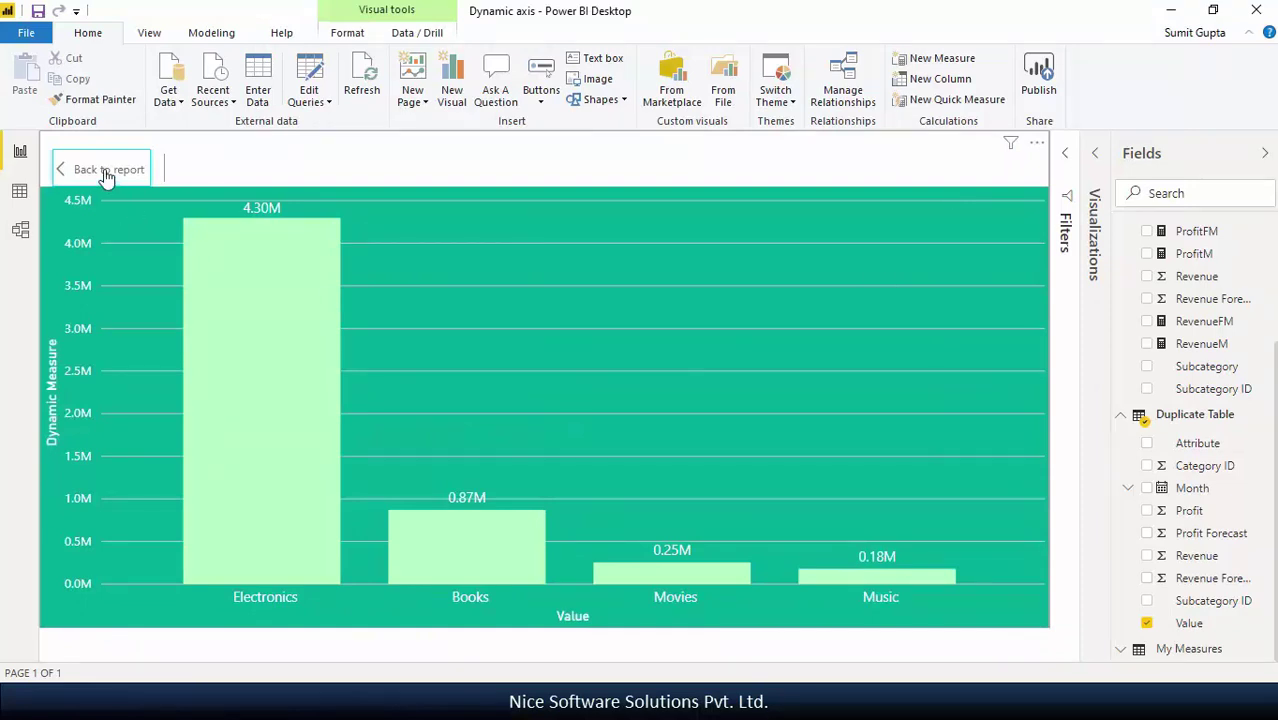
{"action": "left_click", "coordinate": [107, 172]}
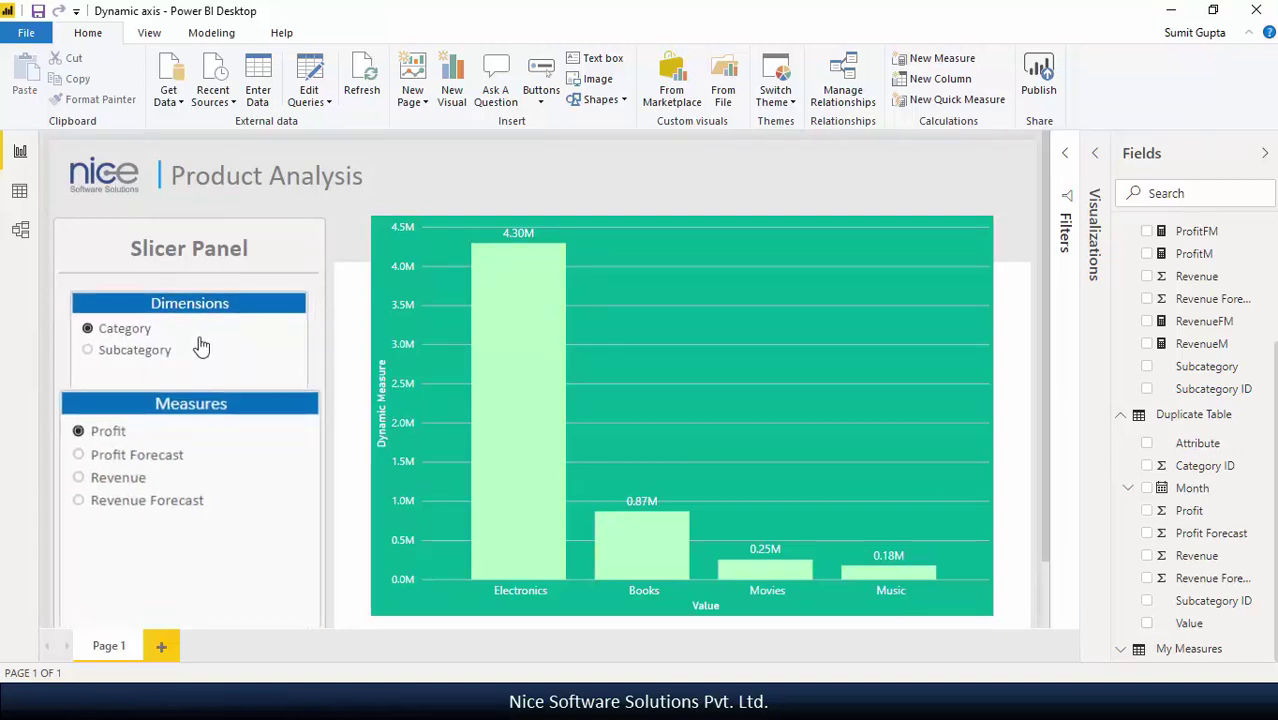
{"action": "left_click", "coordinate": [132, 354]}
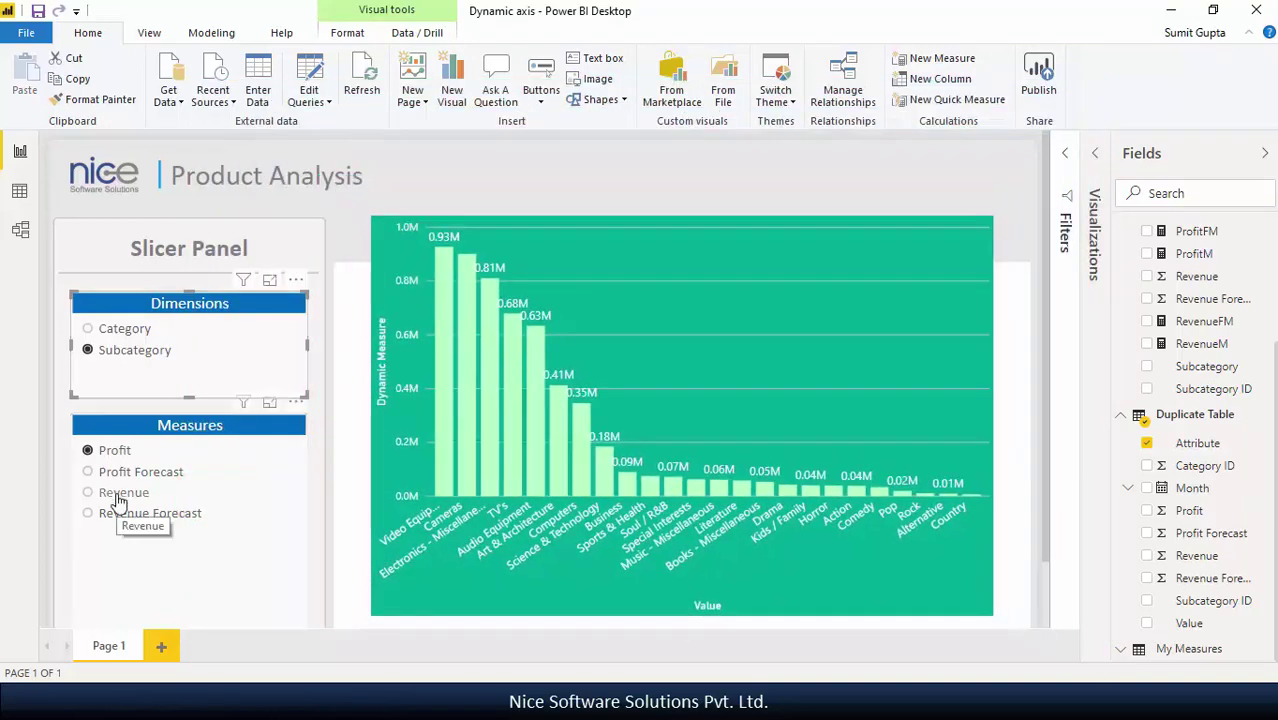
{"action": "left_click", "coordinate": [118, 495]}
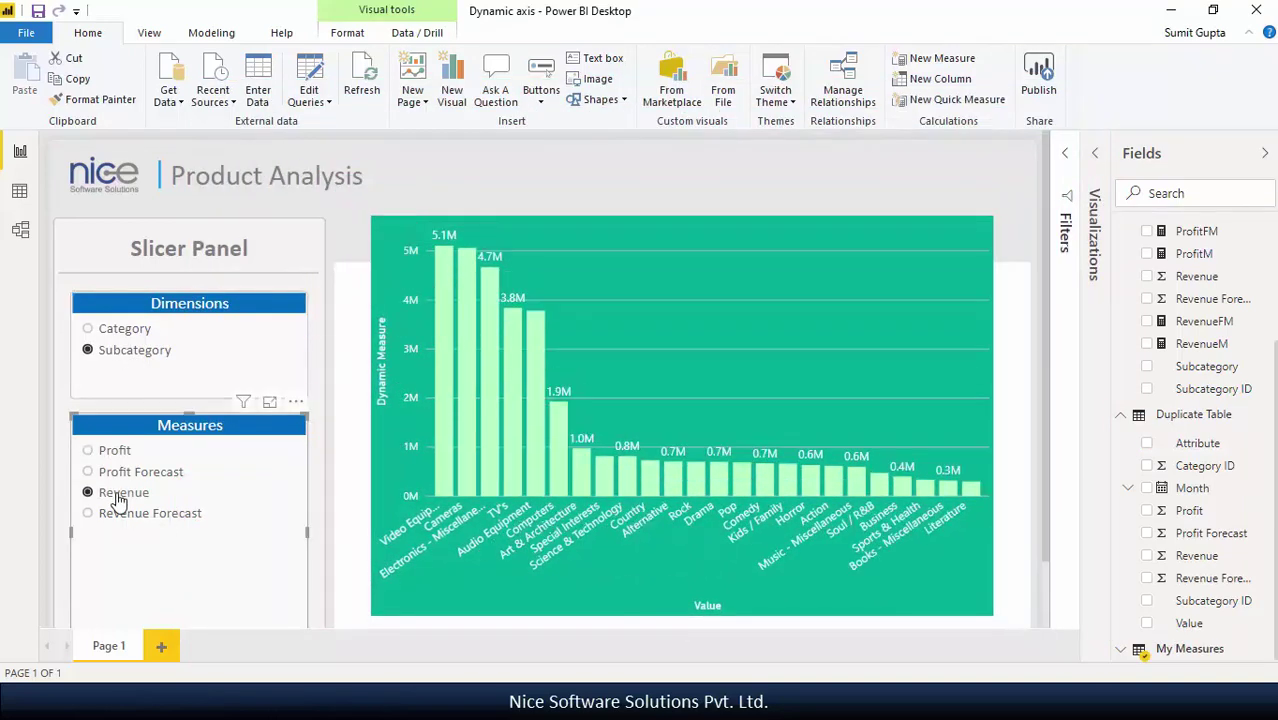
{"action": "left_click", "coordinate": [119, 473]}
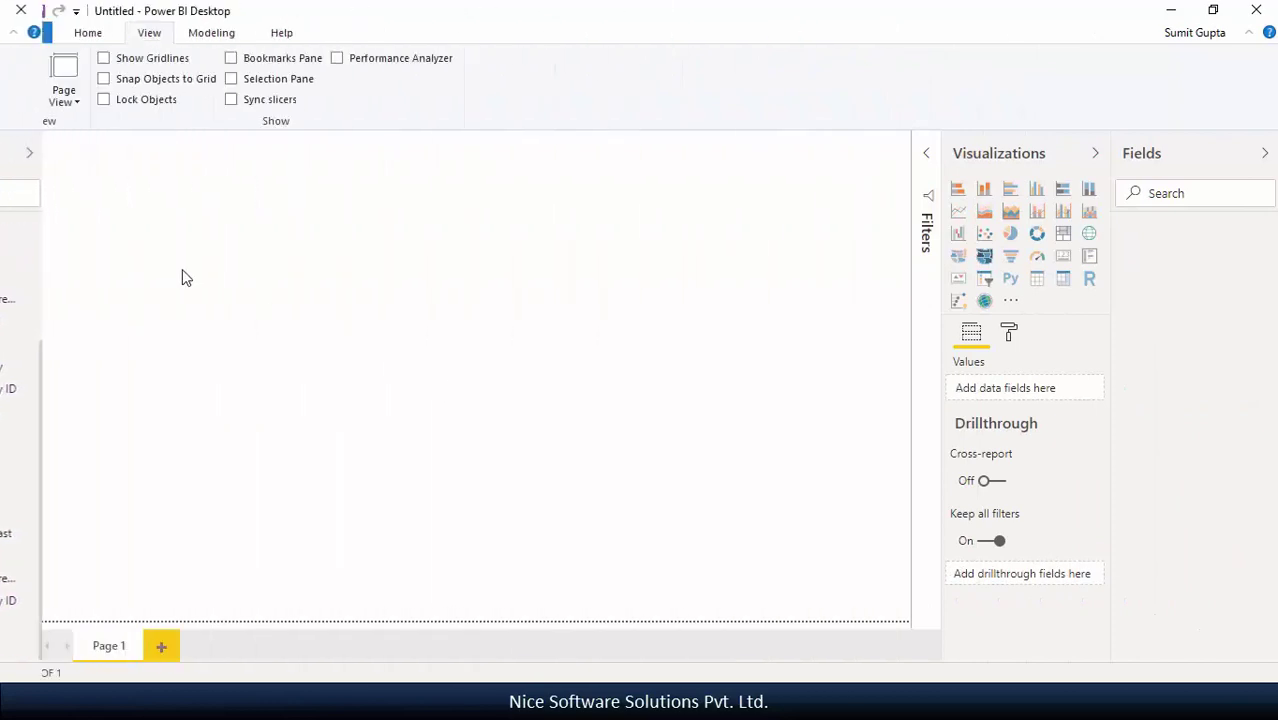
Connect to the Category Sales Report Excel workbook and load its Category Sales Report table
{"action": "left_click", "coordinate": [87, 33]}
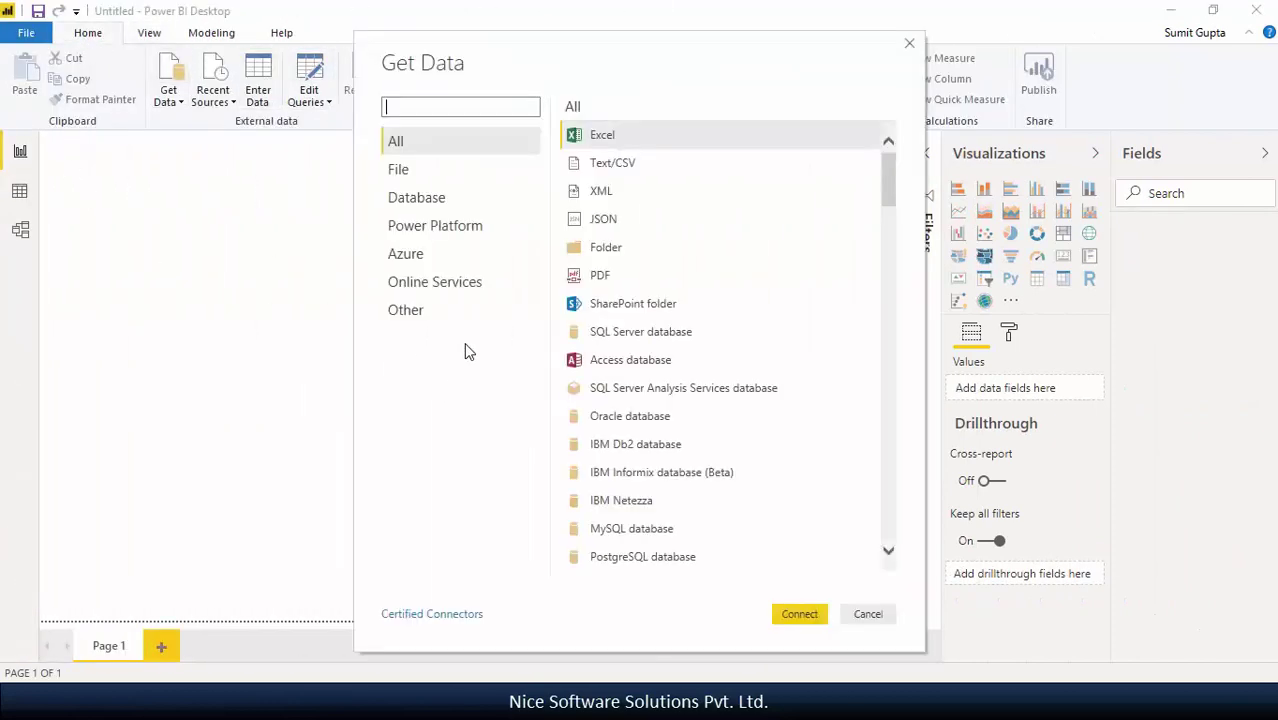
{"action": "double_click", "coordinate": [597, 137]}
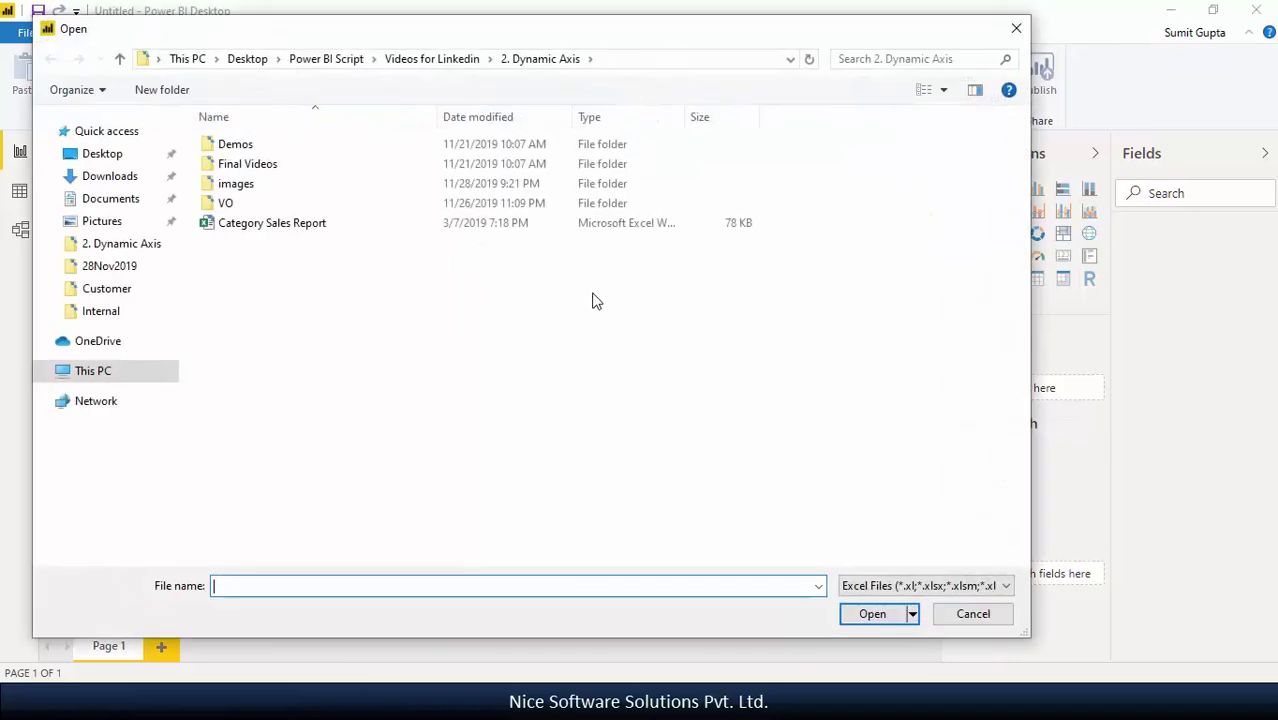
{"action": "left_click", "coordinate": [300, 226]}
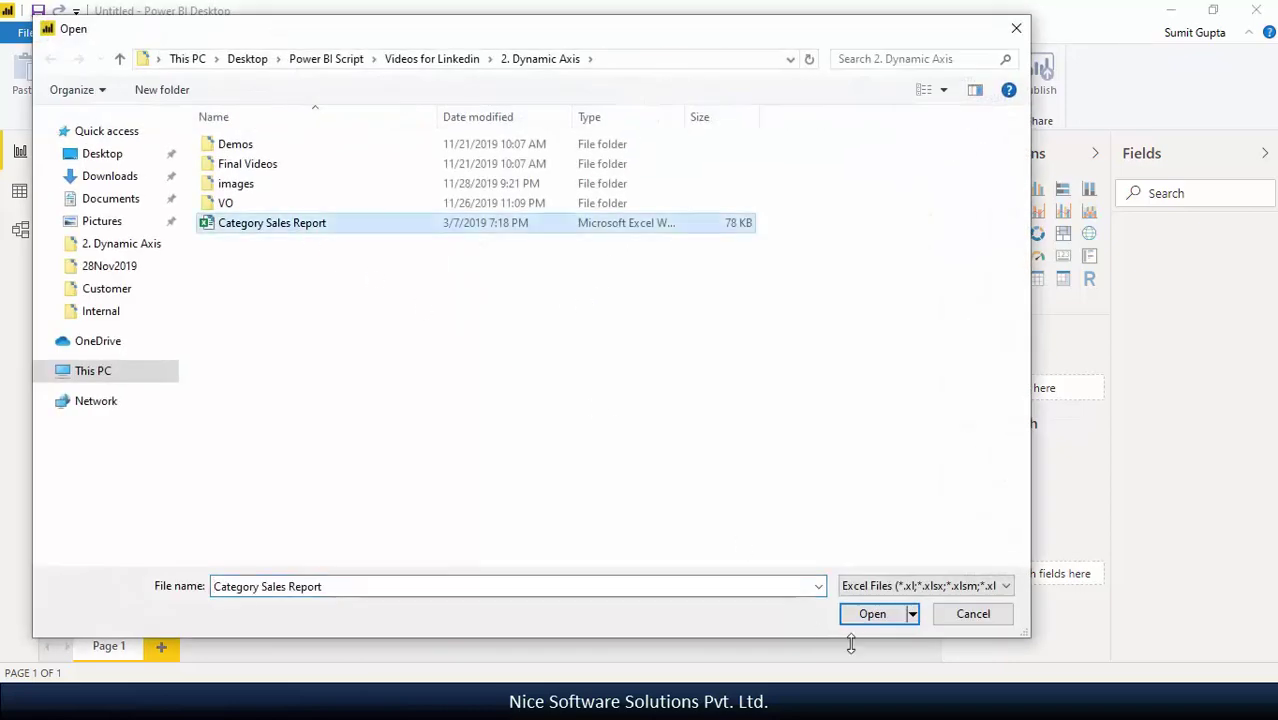
{"action": "left_click", "coordinate": [874, 620]}
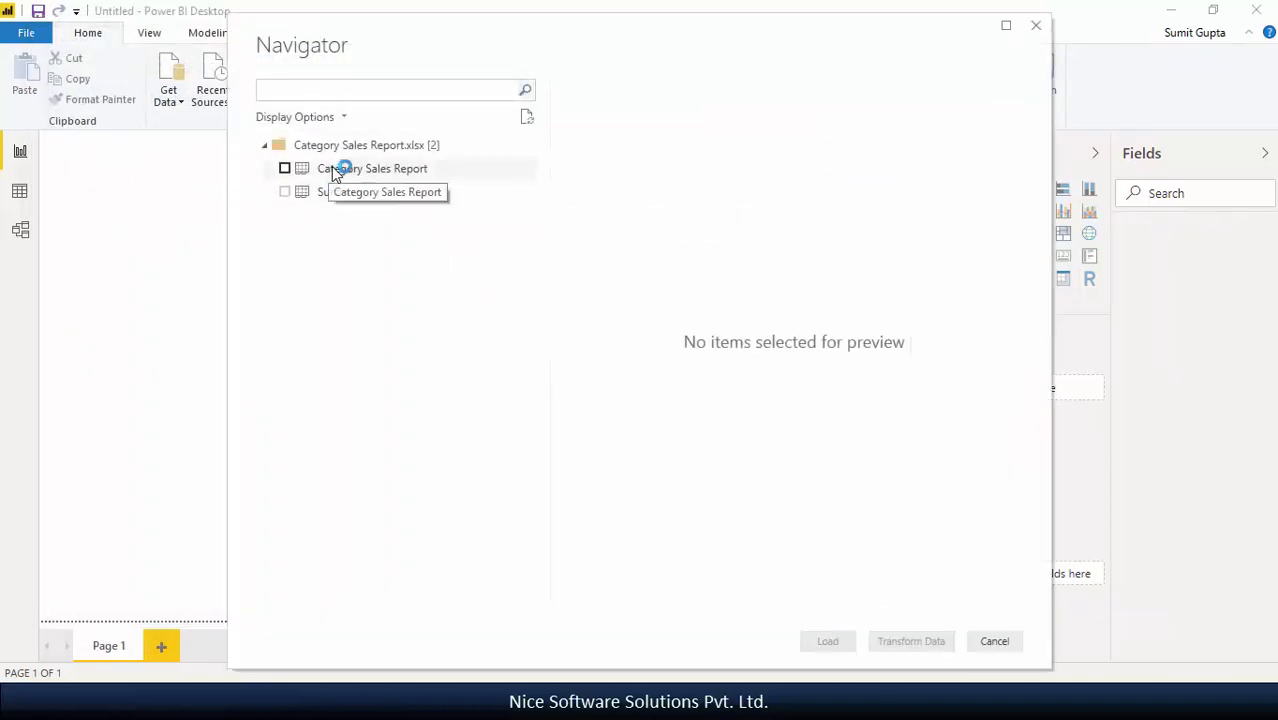
{"action": "left_click", "coordinate": [336, 168]}
{"action": "left_click", "coordinate": [341, 193]}
{"action": "left_click", "coordinate": [342, 170]}
{"action": "left_click", "coordinate": [285, 169]}
{"action": "left_click", "coordinate": [830, 643]}
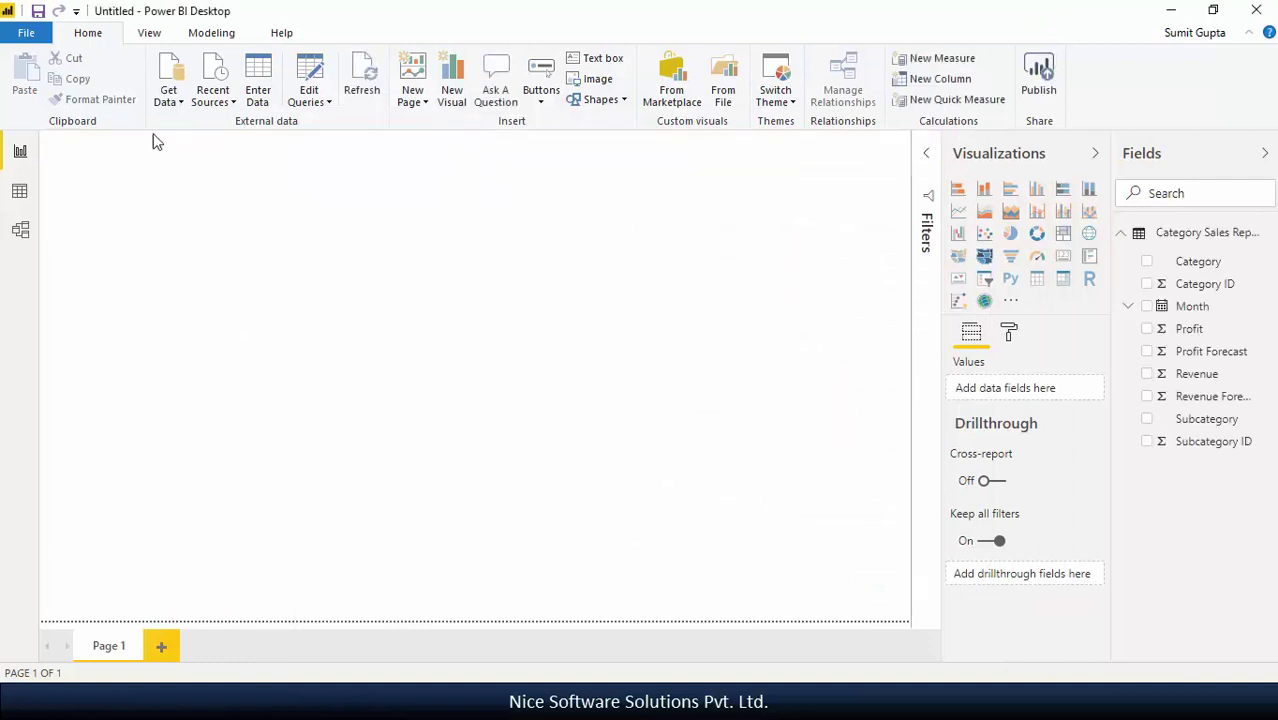
In the query editor, duplicate the Category Sales Report query and rename the copy 'Duplicate Table'
{"action": "left_click", "coordinate": [309, 72]}
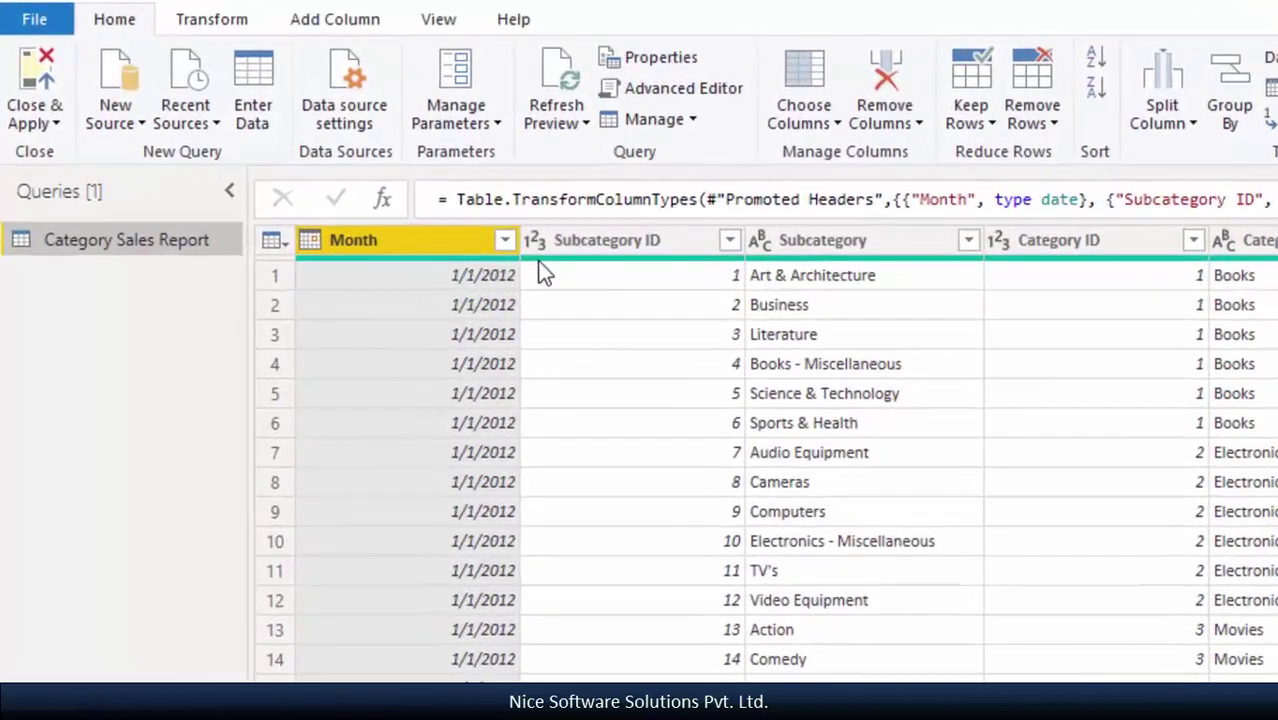
{"action": "right_click", "coordinate": [110, 243]}
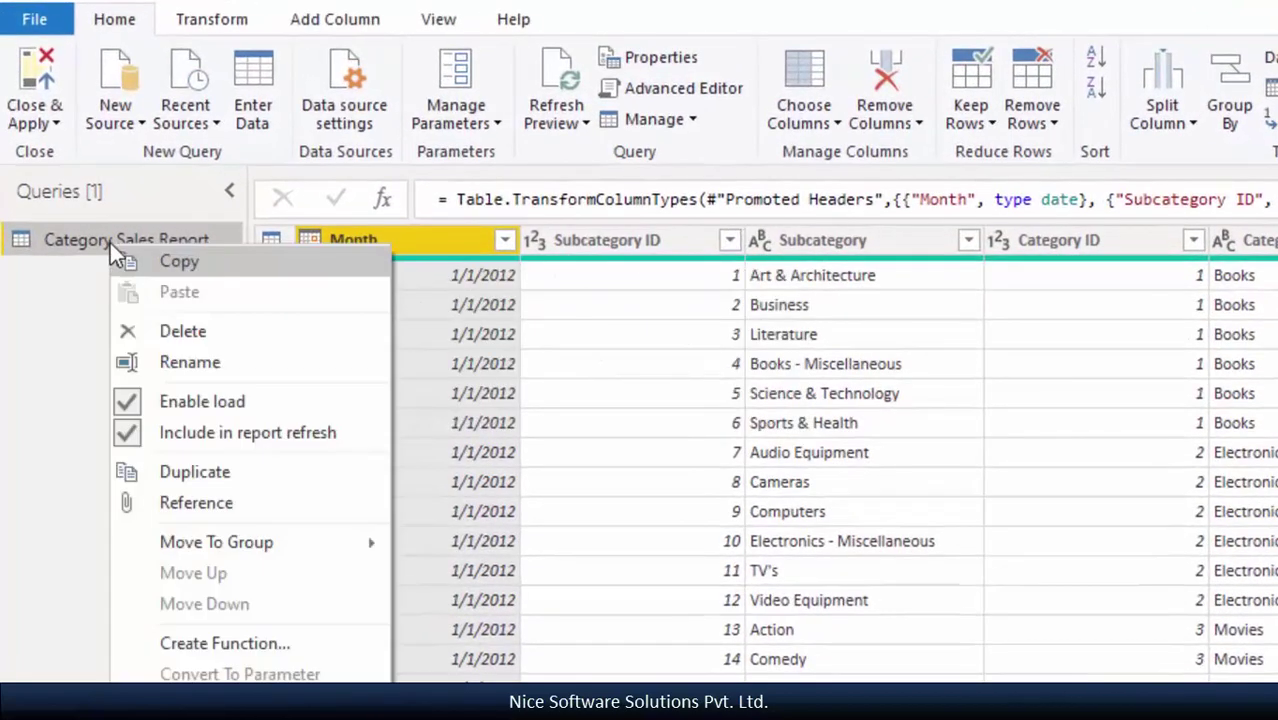
{"action": "left_click", "coordinate": [236, 478]}
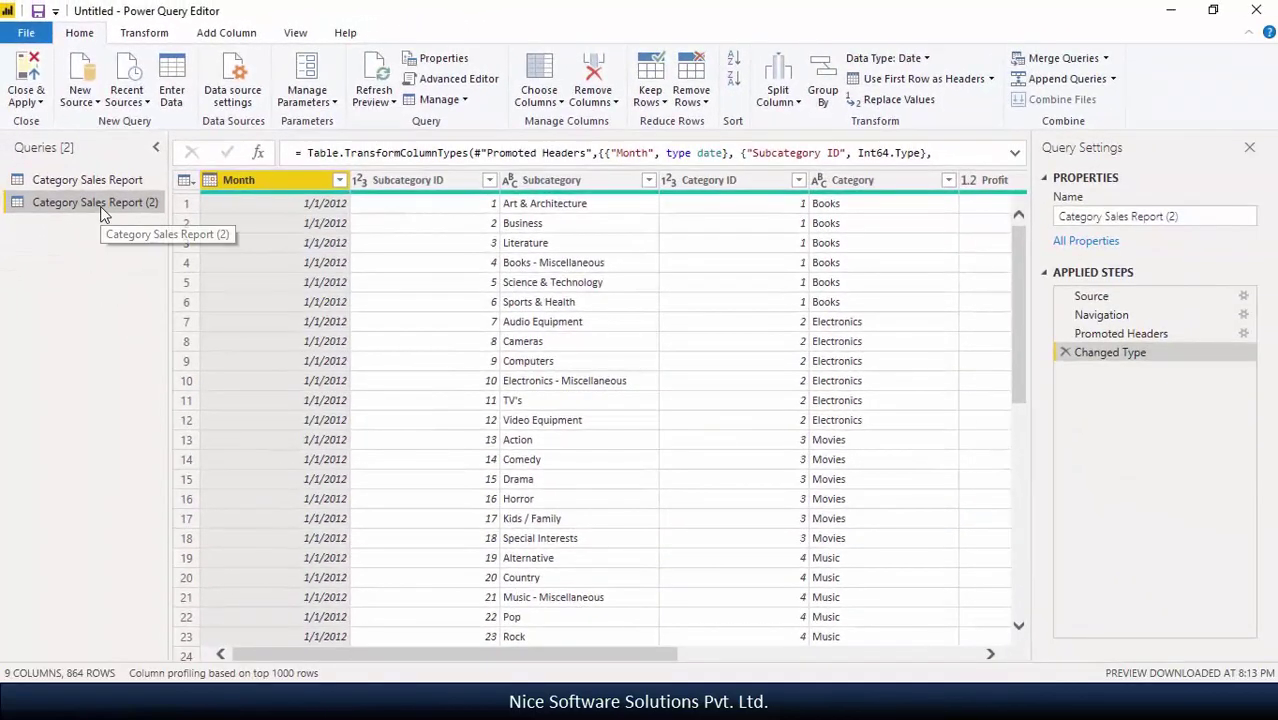
{"action": "double_click", "coordinate": [100, 206]}
{"action": "type", "text": "Dup"}
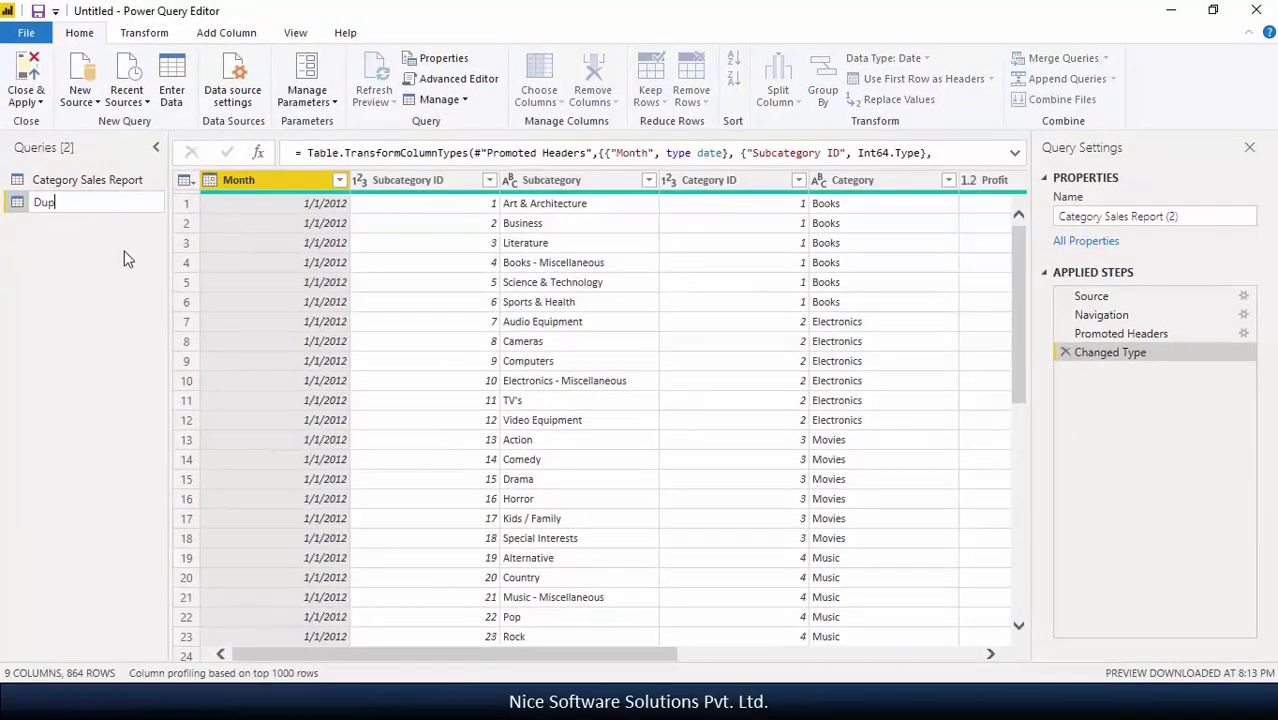
{"action": "type", "text": "licate Table"}
{"action": "key", "text": "Return"}
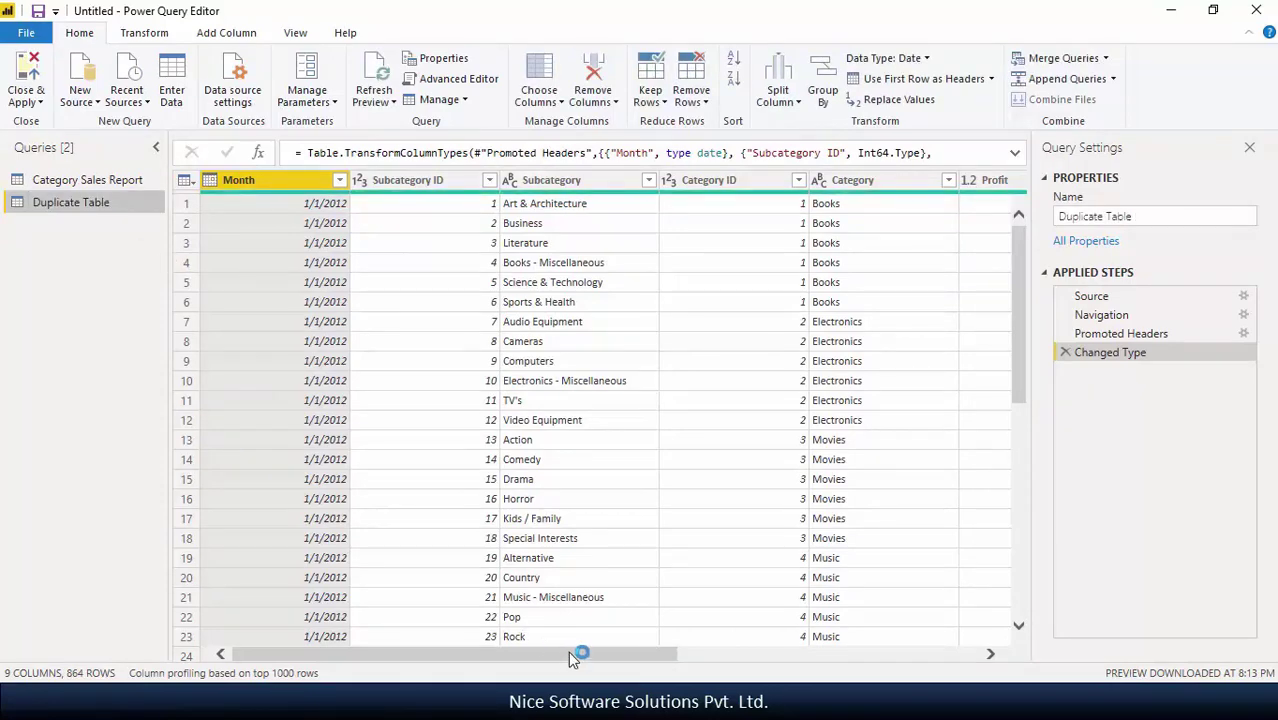
{"action": "left_click_drag", "start_coordinate": [568, 651], "coordinate": [703, 656]}
Unpivot only Duplicate Table's Subcategory and Category columns into Attribute and Value columns
{"action": "left_click", "coordinate": [322, 186]}
{"action": "left_click", "coordinate": [613, 183], "text": "ctrl"}
{"action": "right_click", "coordinate": [613, 180]}
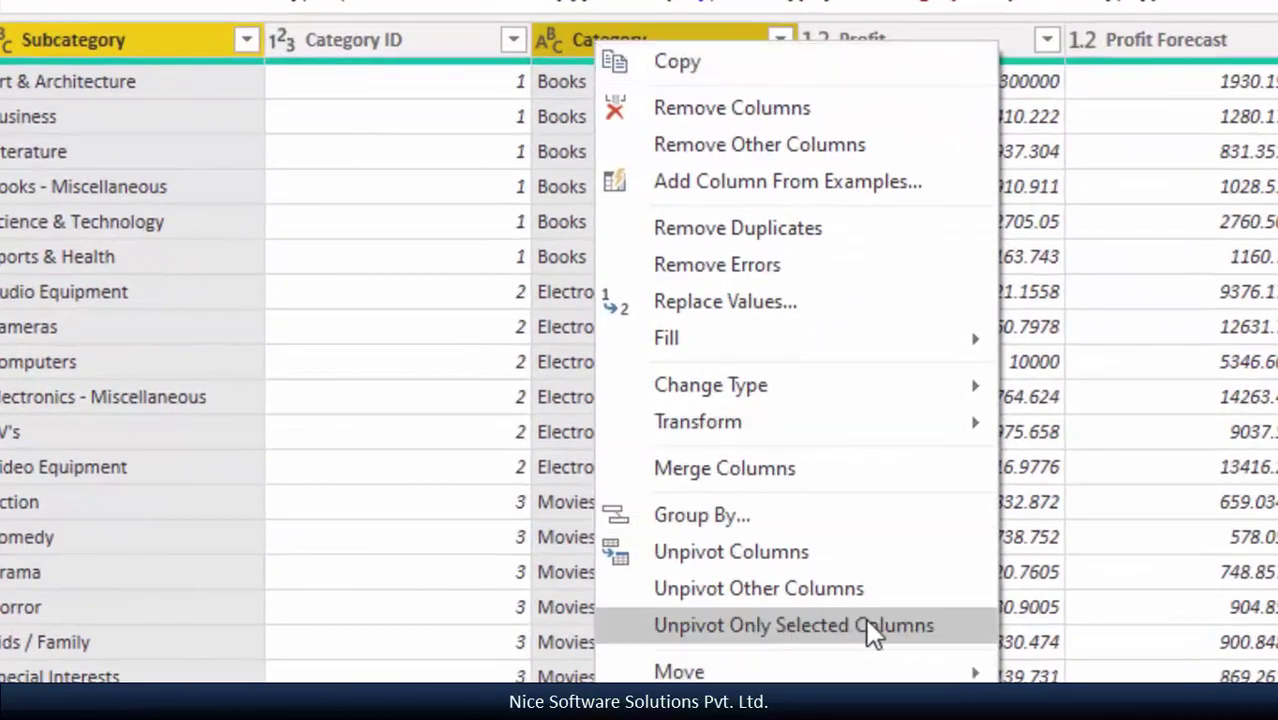
{"action": "left_click", "coordinate": [957, 618]}
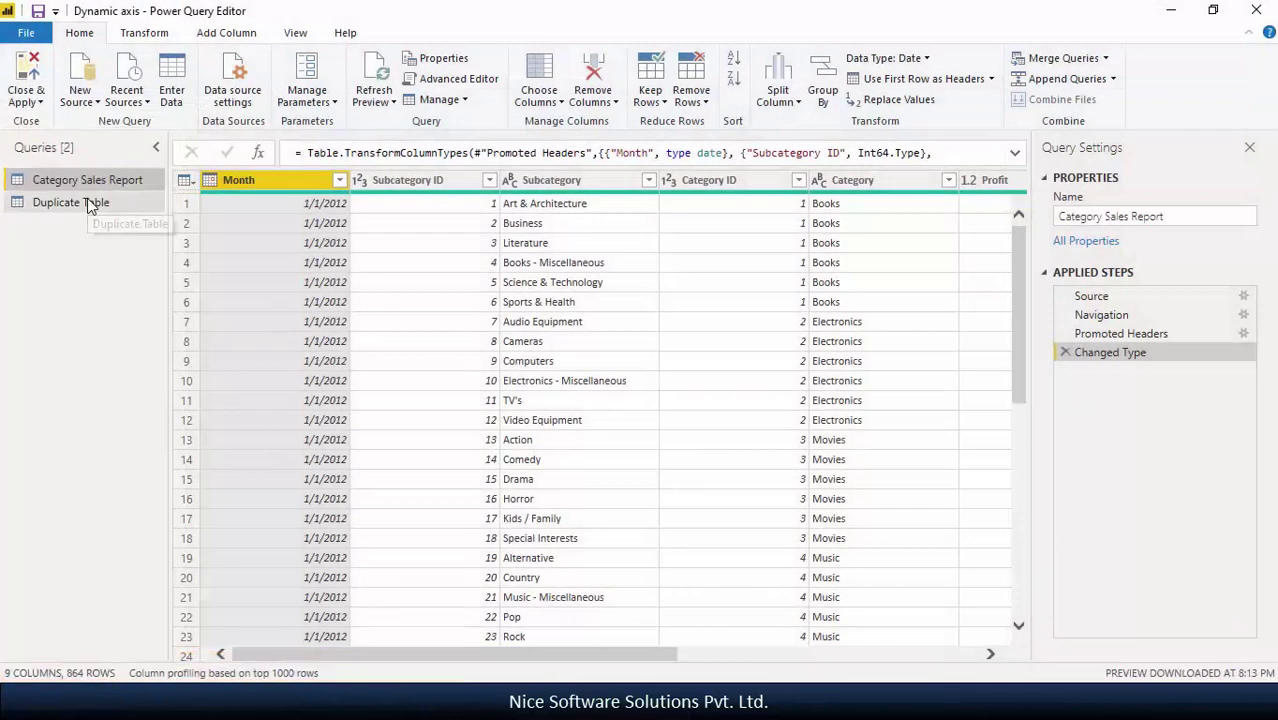
{"action": "left_click", "coordinate": [88, 204]}
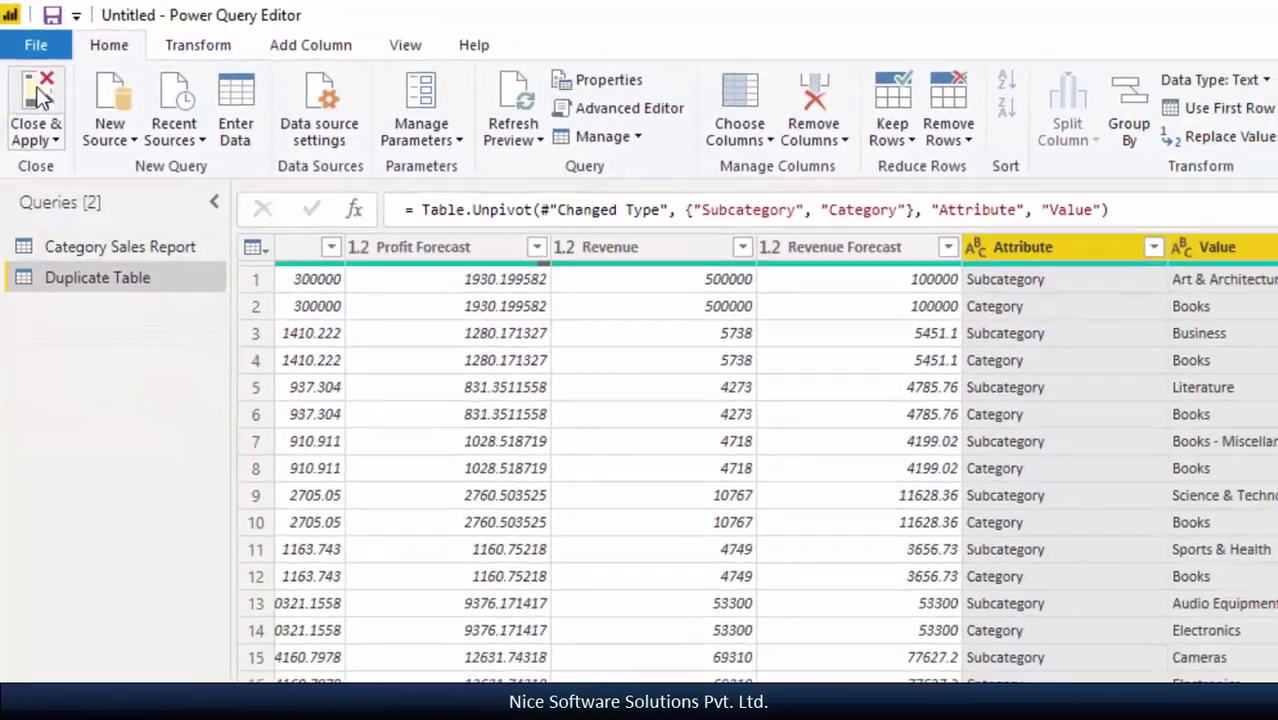
Apply the query changes and inspect the Subcategory ID relationship between both tables in Model view
{"action": "left_click", "coordinate": [38, 97]}
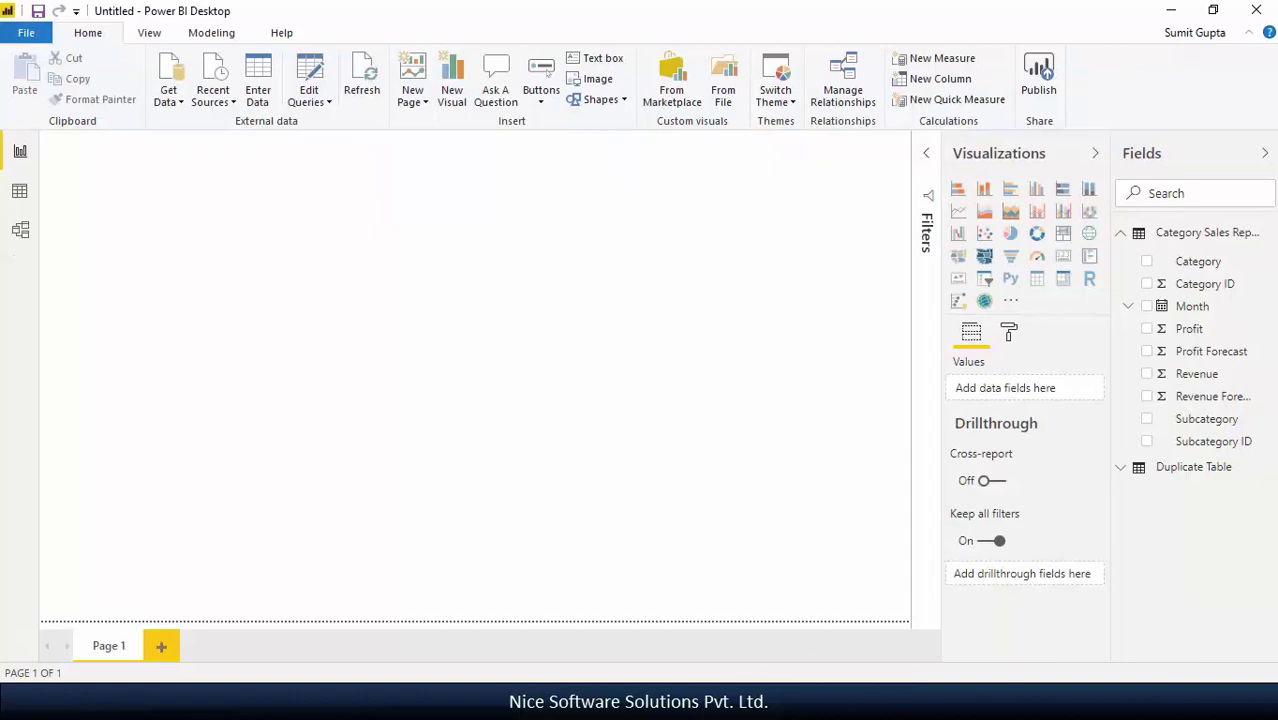
{"action": "left_click", "coordinate": [20, 229]}
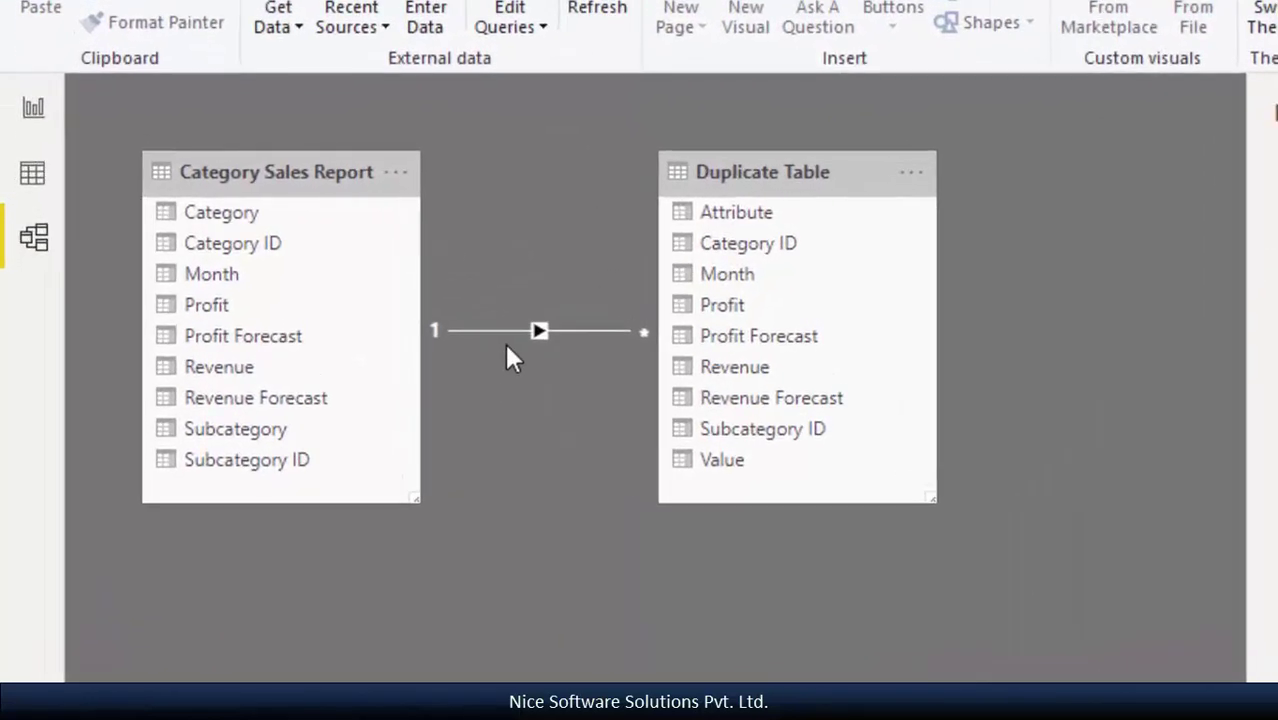
{"action": "mouse_move", "coordinate": [388, 300]}
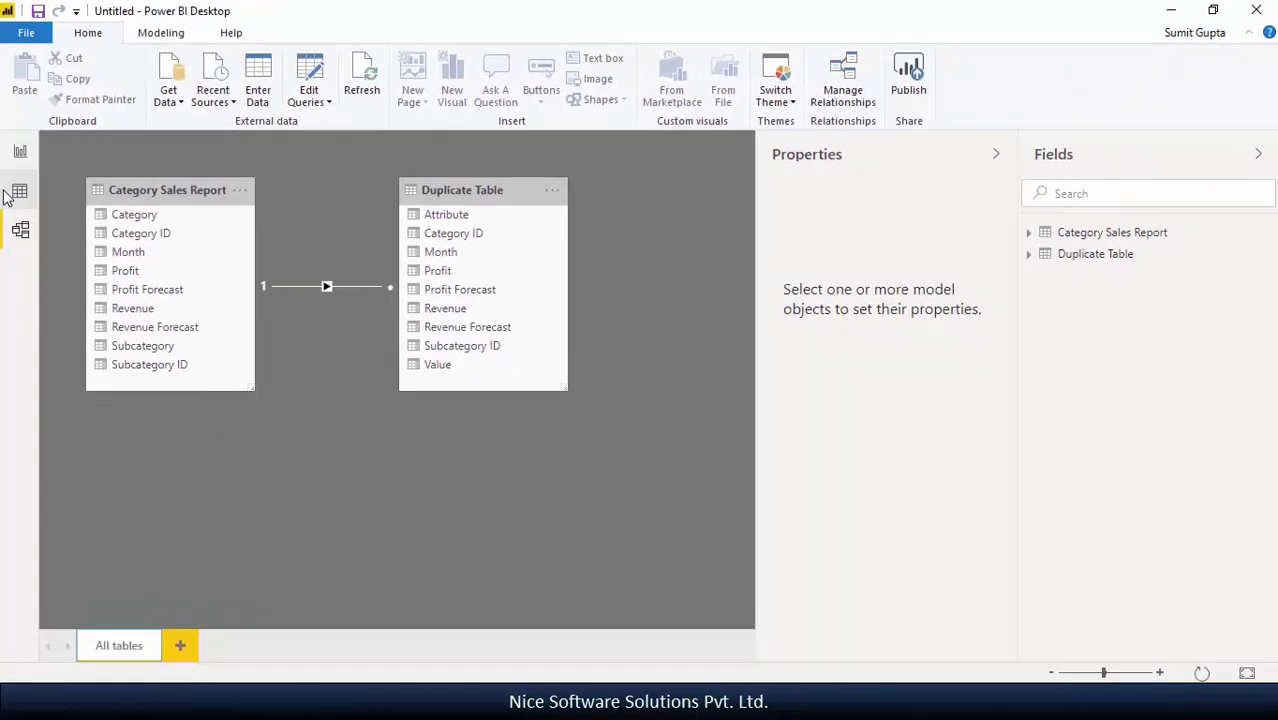
Add measures RevenuM = SUM([Revenue]) and ProfitM = SUM([Profit]) to Category Sales Report
{"action": "left_click", "coordinate": [19, 191]}
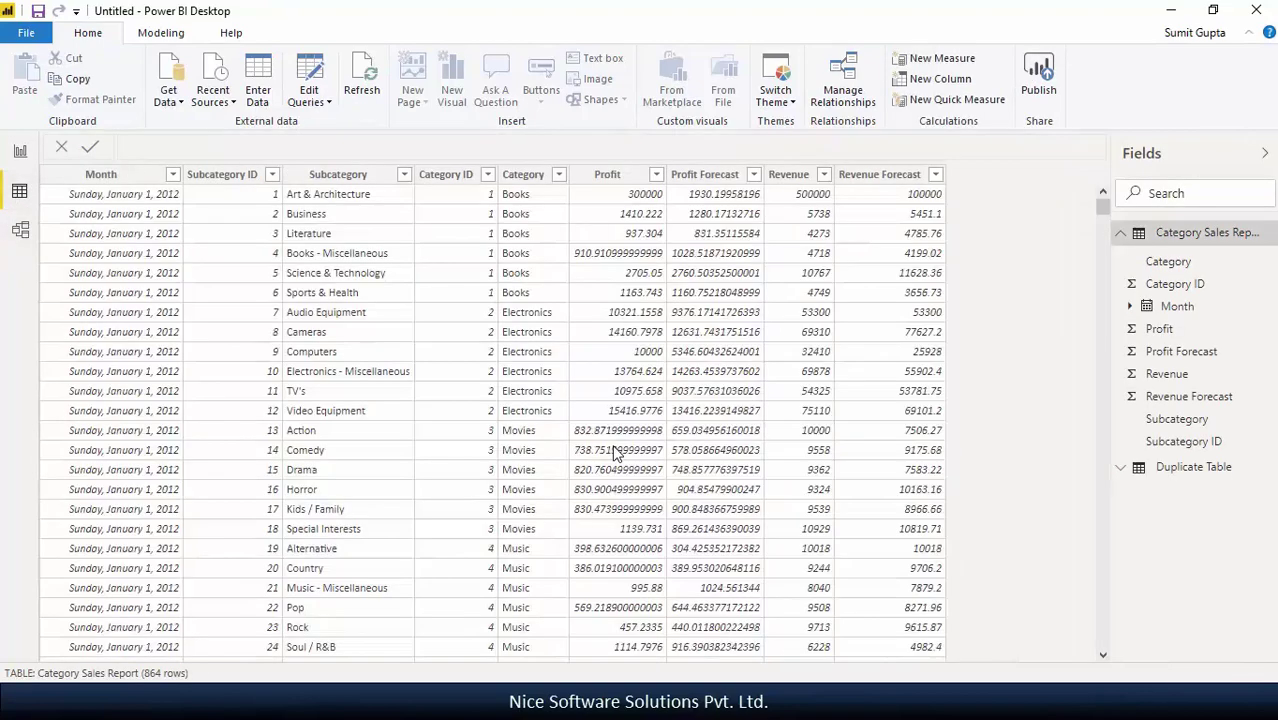
{"action": "left_click", "coordinate": [166, 36]}
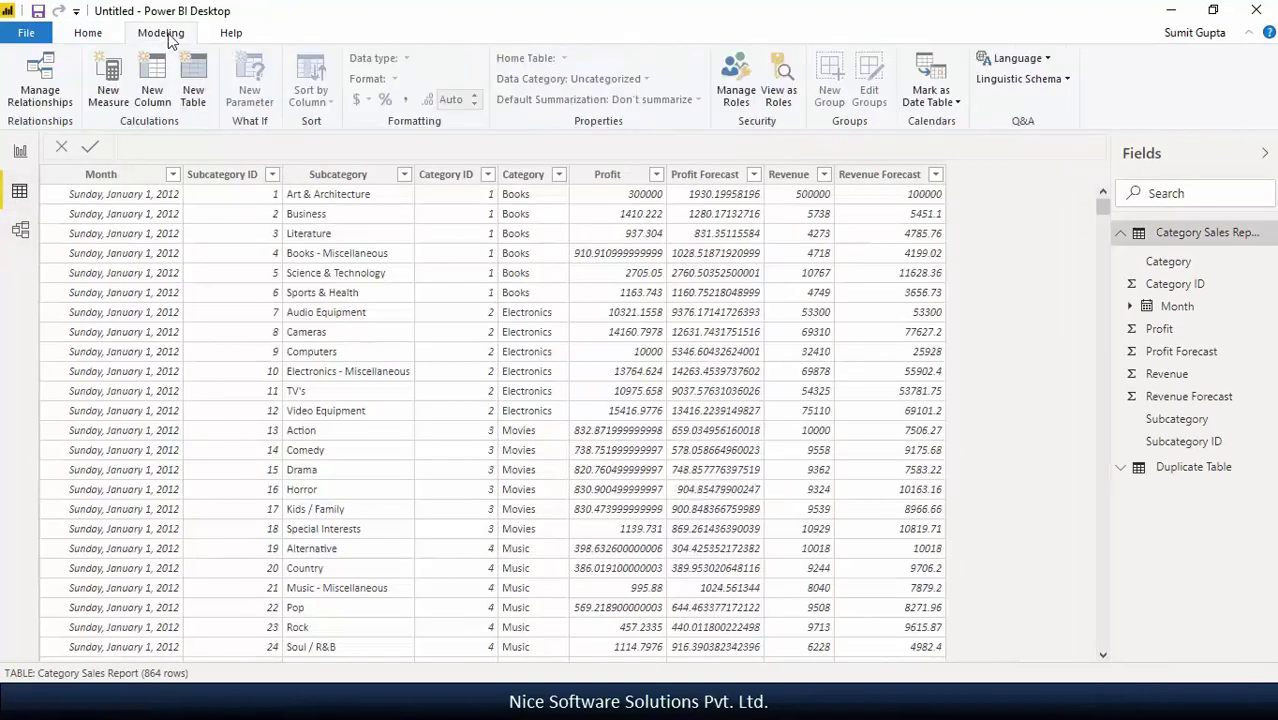
{"action": "left_click", "coordinate": [110, 80]}
{"action": "type", "text": "RevenuM = SUM([re"}
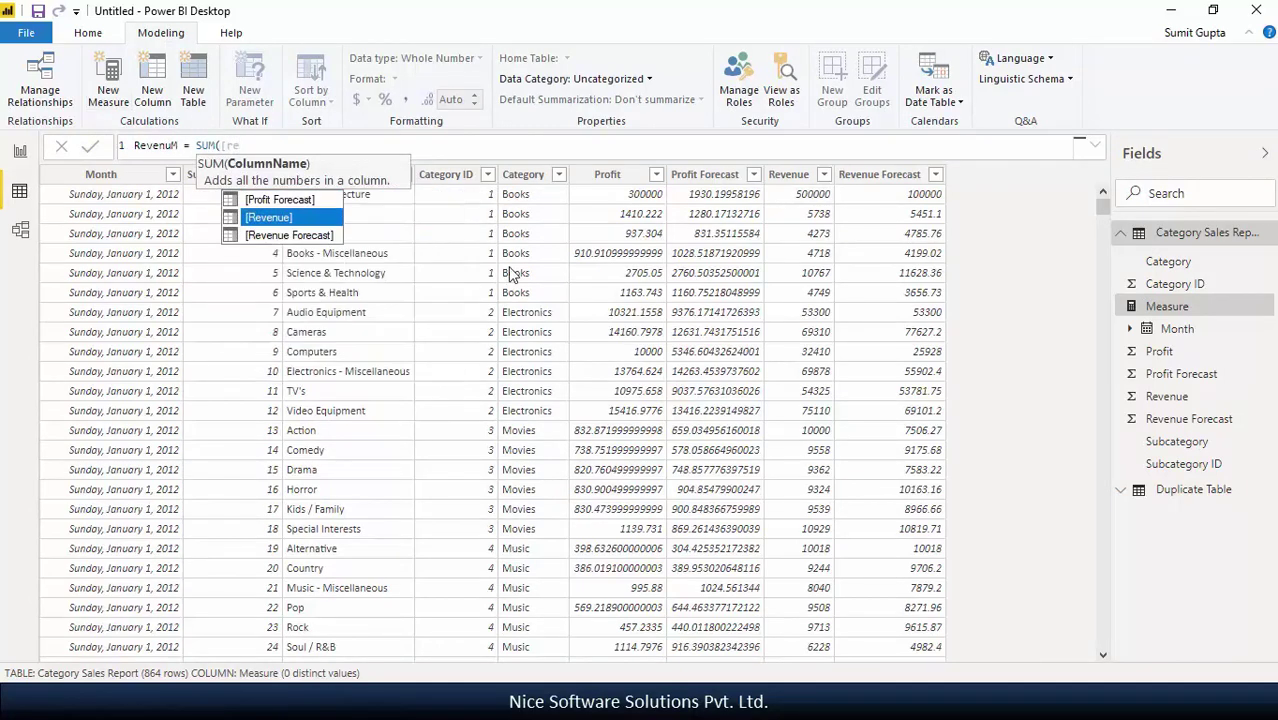
{"action": "key", "text": "Tab"}
{"action": "type", "text": ")"}
{"action": "key", "text": "Return"}
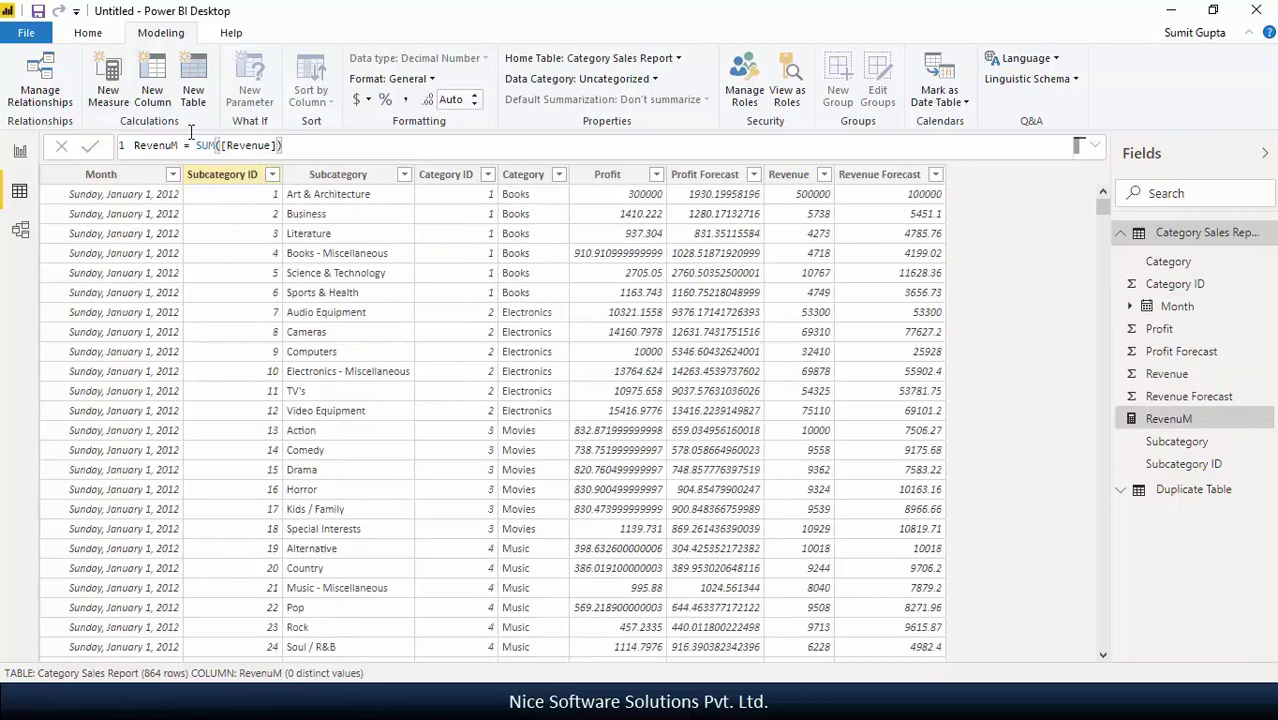
{"action": "left_click", "coordinate": [108, 92]}
{"action": "type", "text": "F"}
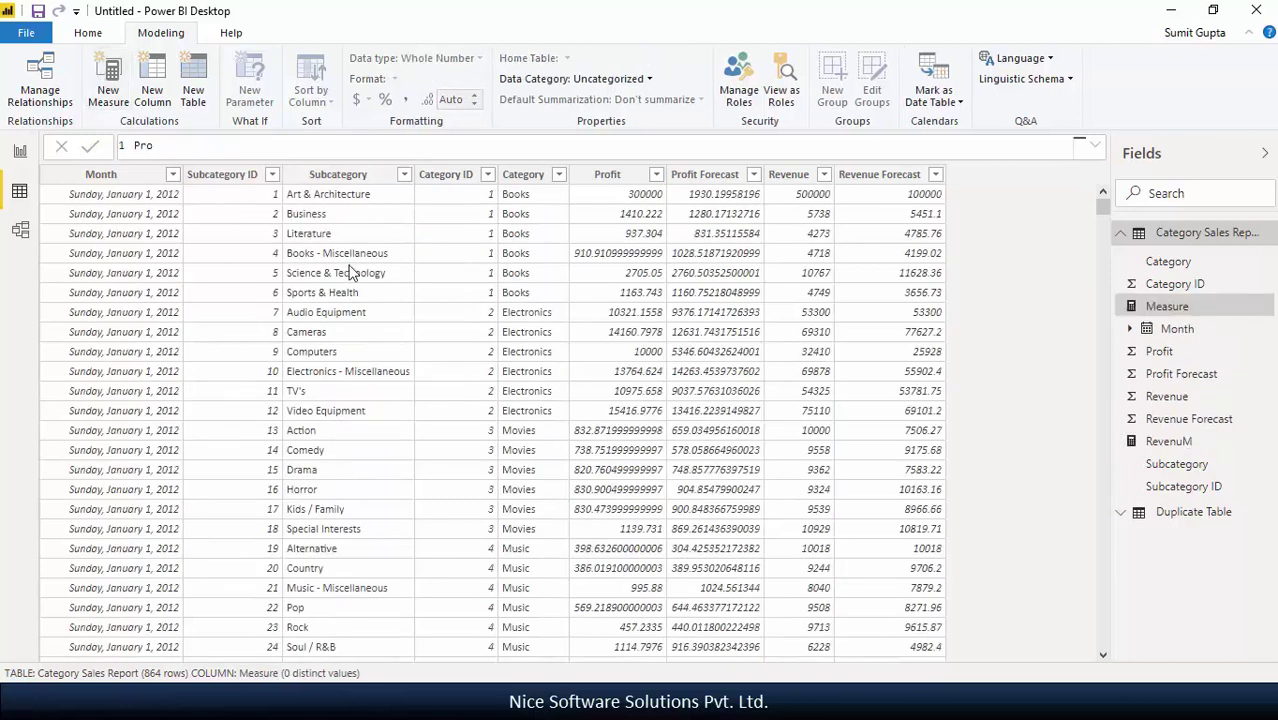
{"action": "type", "text": "UM([Profit]"}
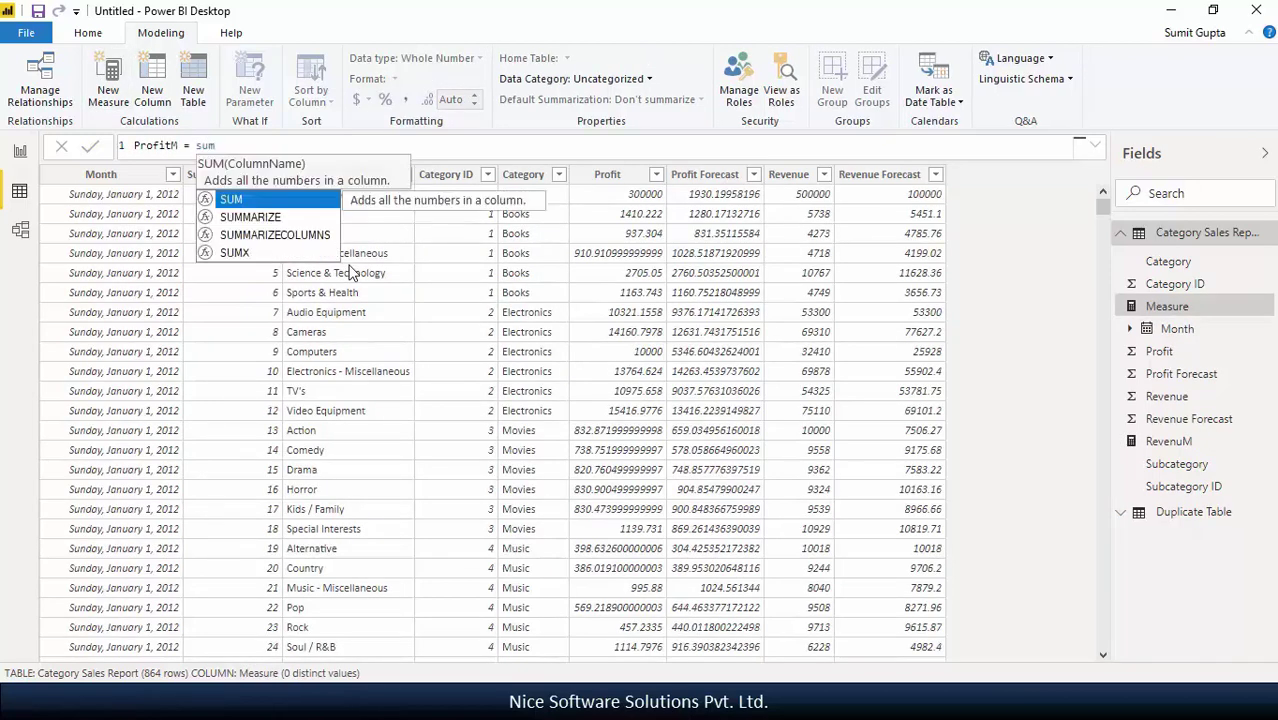
{"action": "type", "text": ")"}
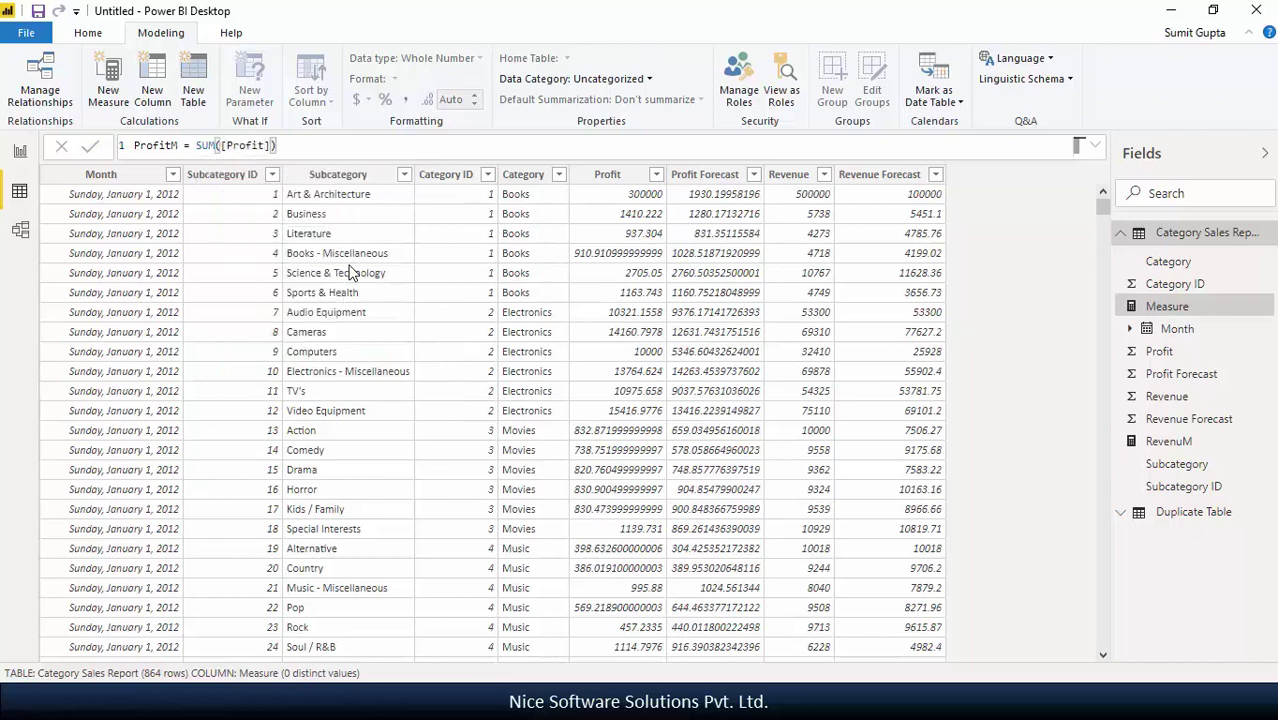
{"action": "key", "text": "Return"}
Add measures RevenueFM = SUM([Revenue Forecast]) and ProfitFM = SUM([Profit Forecast])
{"action": "left_click", "coordinate": [108, 90]}
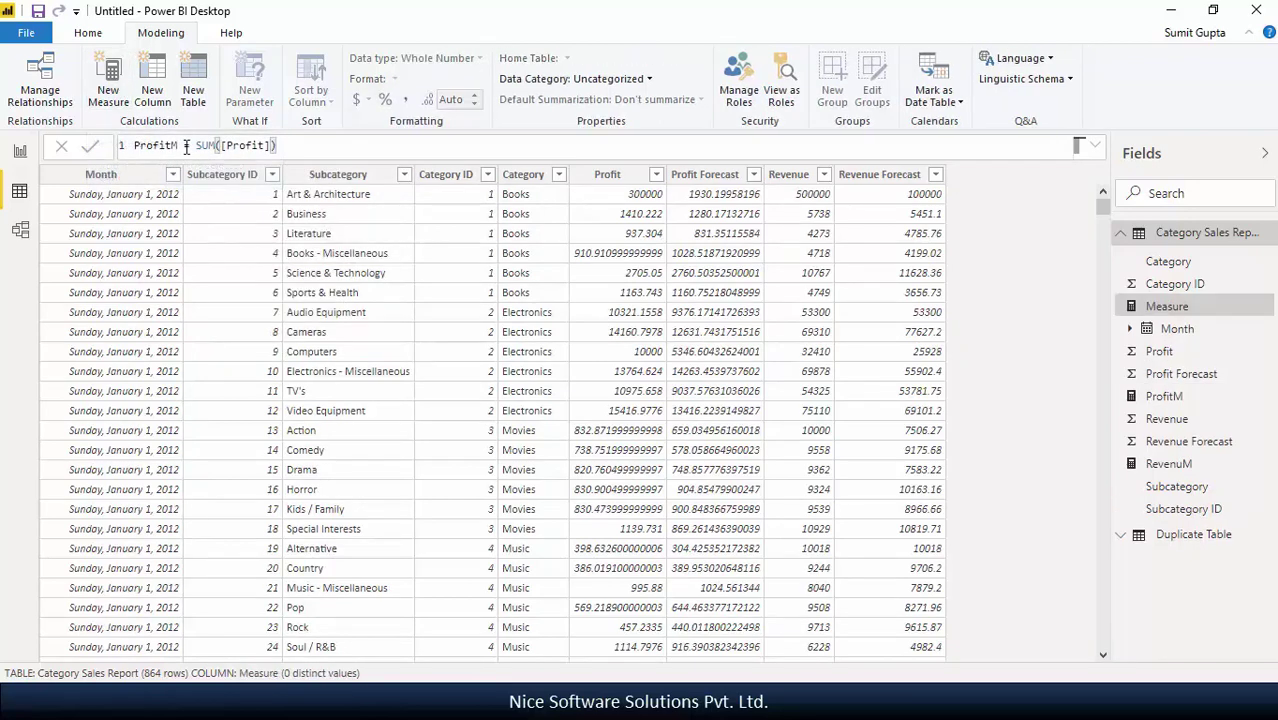
{"action": "type", "text": "Revenue"}
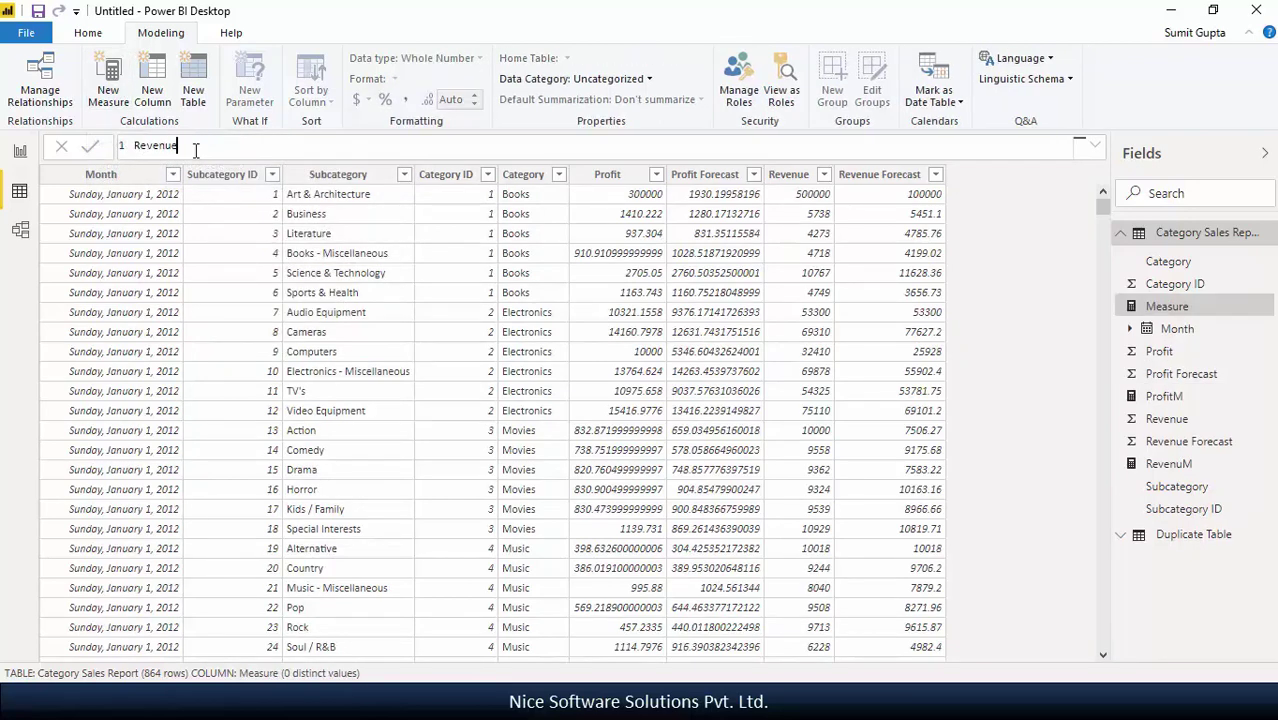
{"action": "type", "text": "FM = SUM([Revenue Forecast]"}
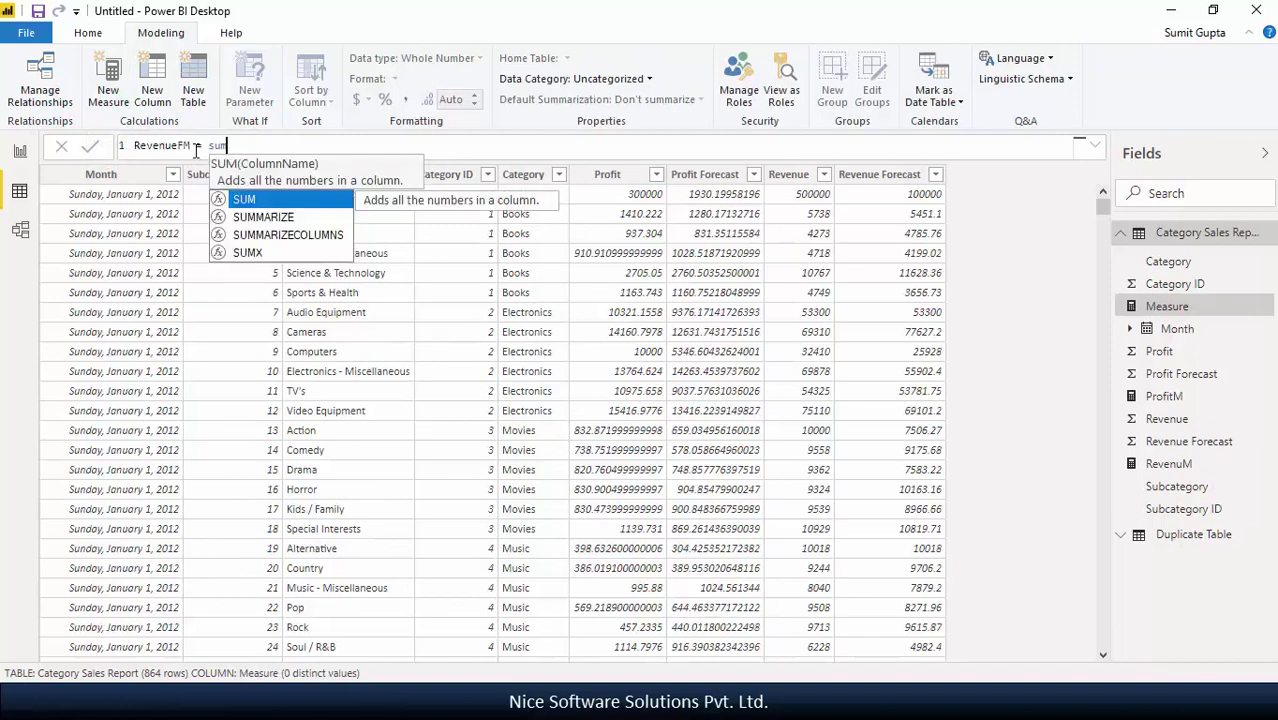
{"action": "type", "text": ")"}
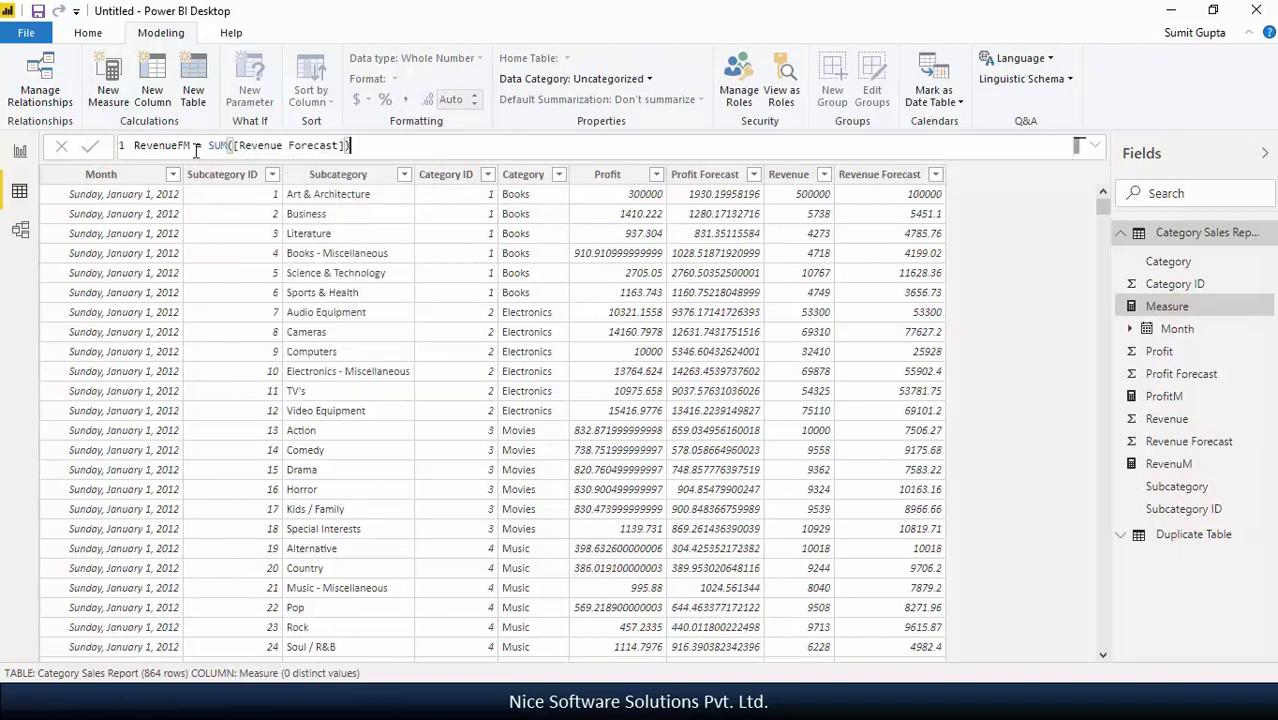
{"action": "key", "text": "Return"}
{"action": "left_click", "coordinate": [108, 90]}
{"action": "type", "text": "ProfitFM = SUM([Profit"}
{"action": "key", "text": "Down"}
{"action": "key", "text": "Tab"}
{"action": "type", "text": ")"}
{"action": "key", "text": "Return"}
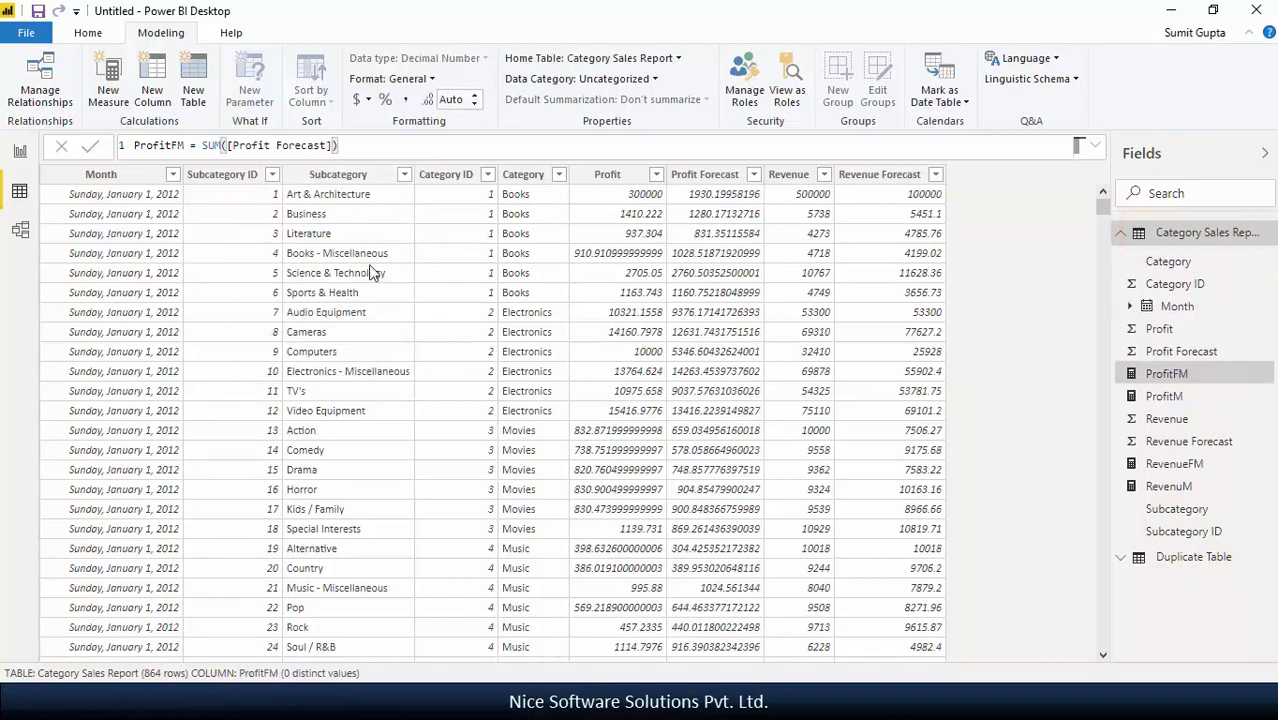
Add a clustered column chart of RevenuM by Duplicate Table's Value, widened to show all labels
{"action": "left_click", "coordinate": [20, 151]}
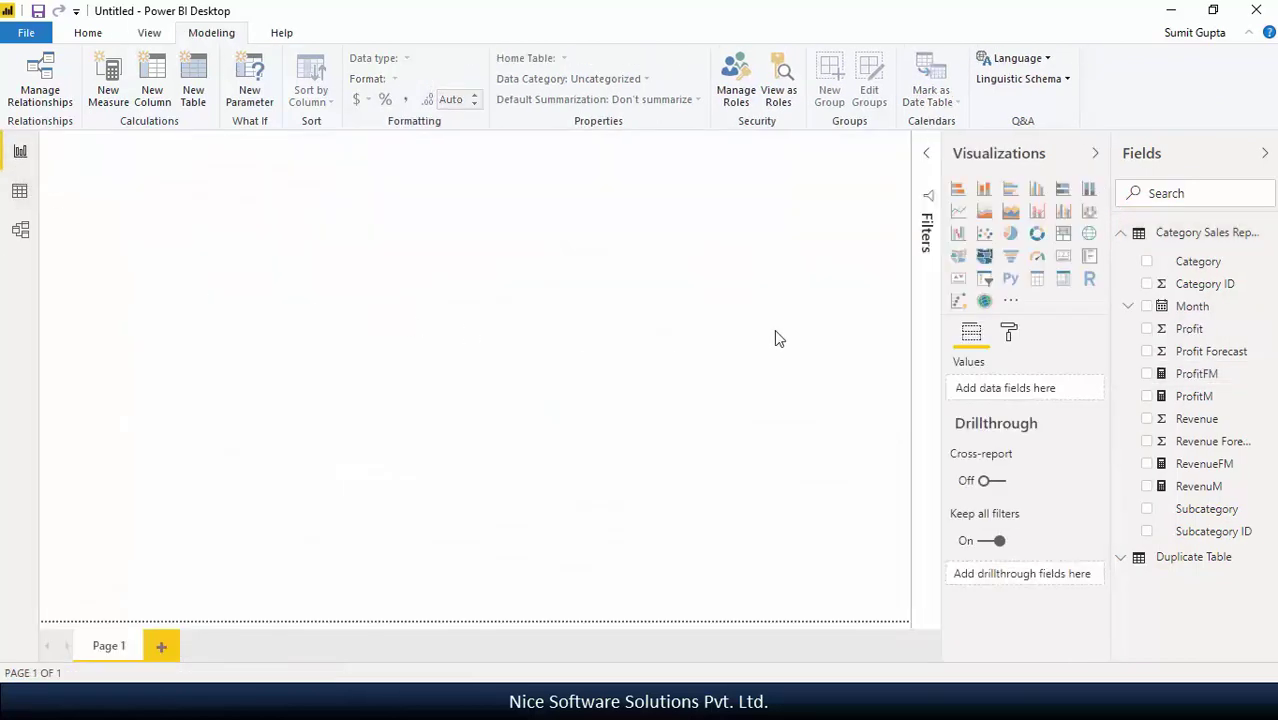
{"action": "left_click", "coordinate": [1037, 189]}
{"action": "left_click_drag", "start_coordinate": [166, 245], "coordinate": [485, 245]}
{"action": "left_click", "coordinate": [1121, 557]}
{"action": "scroll", "coordinate": [1172, 475], "scroll_direction": "down", "scroll_amount": 2}
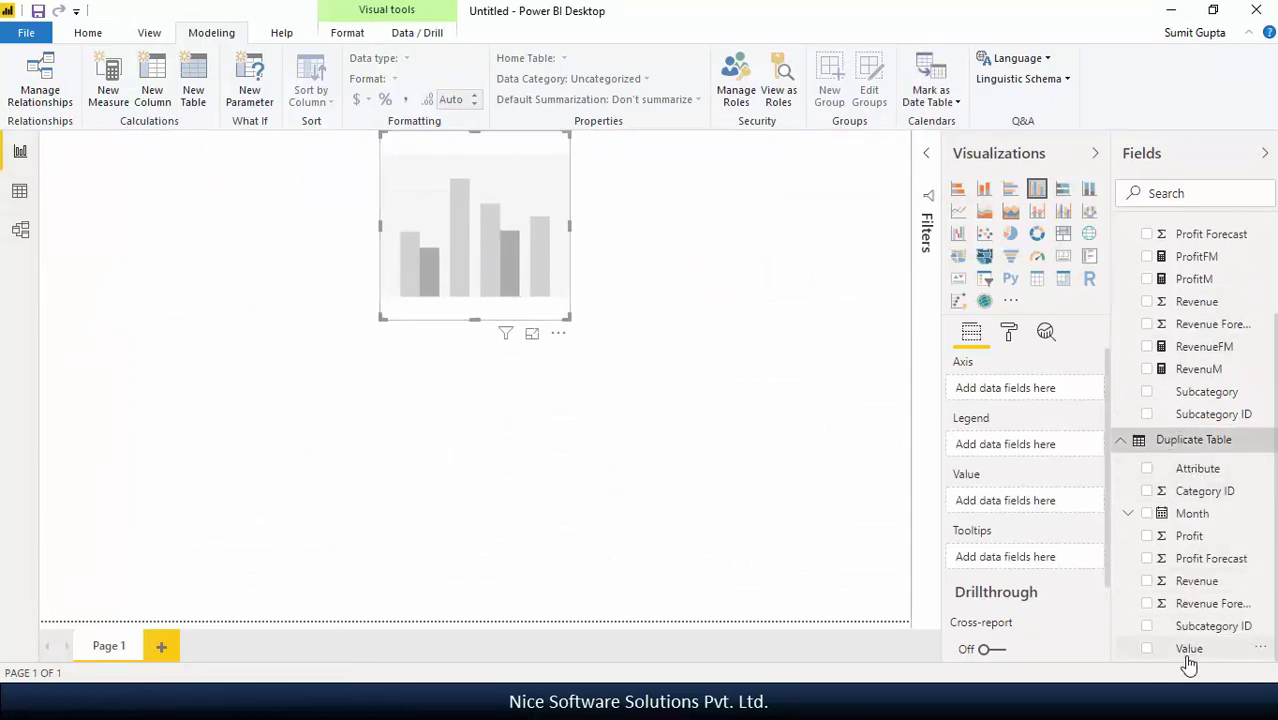
{"action": "left_click_drag", "start_coordinate": [1188, 650], "coordinate": [1010, 395]}
{"action": "scroll", "coordinate": [1217, 482], "scroll_direction": "up", "scroll_amount": 2}
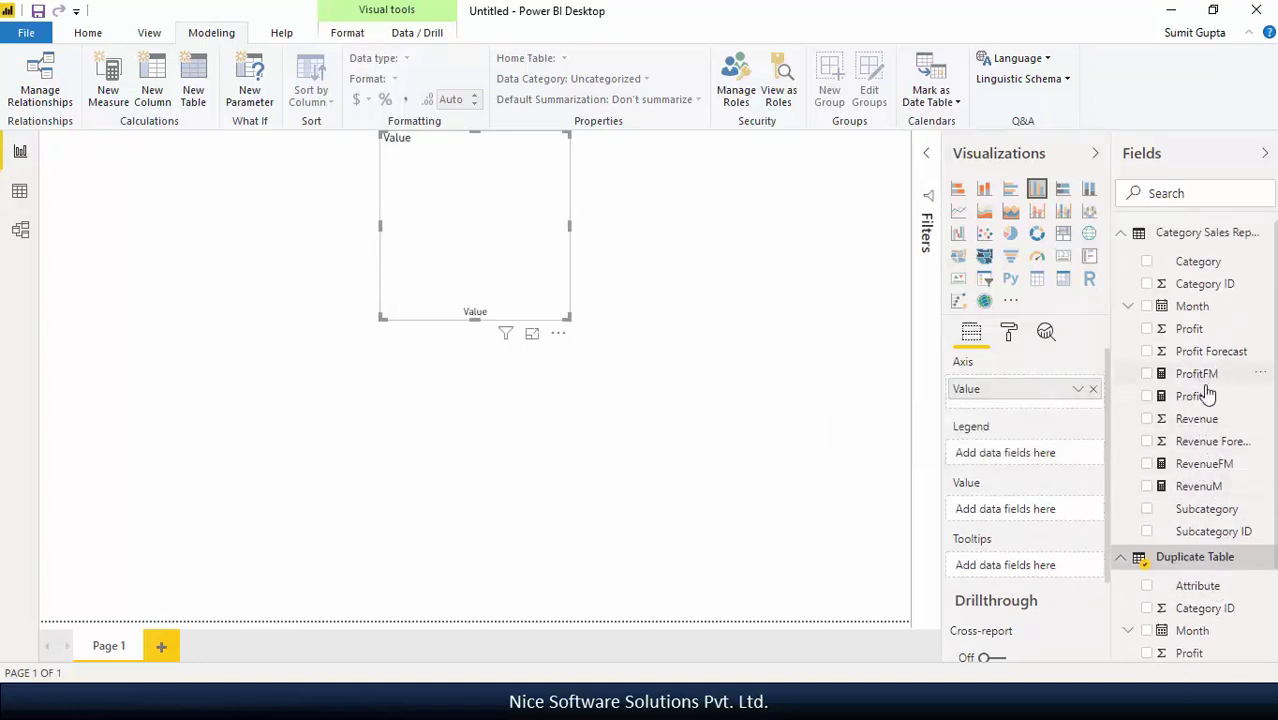
{"action": "left_click_drag", "start_coordinate": [1200, 487], "coordinate": [1010, 509]}
{"action": "left_click_drag", "start_coordinate": [380, 226], "coordinate": [233, 226]}
{"action": "left_click_drag", "start_coordinate": [571, 228], "coordinate": [708, 228]}
Make the column chart taller and slightly wider
{"action": "left_click", "coordinate": [731, 233]}
{"action": "left_click", "coordinate": [490, 318]}
{"action": "left_click_drag", "start_coordinate": [490, 320], "coordinate": [490, 400]}
{"action": "left_click_drag", "start_coordinate": [708, 265], "coordinate": [733, 273]}
{"action": "left_click", "coordinate": [776, 331]}
Add a top-left Attribute slicer, test Subcategory, and leave it set to Category
{"action": "left_click", "coordinate": [984, 278]}
{"action": "left_click_drag", "start_coordinate": [285, 456], "coordinate": [100, 276]}
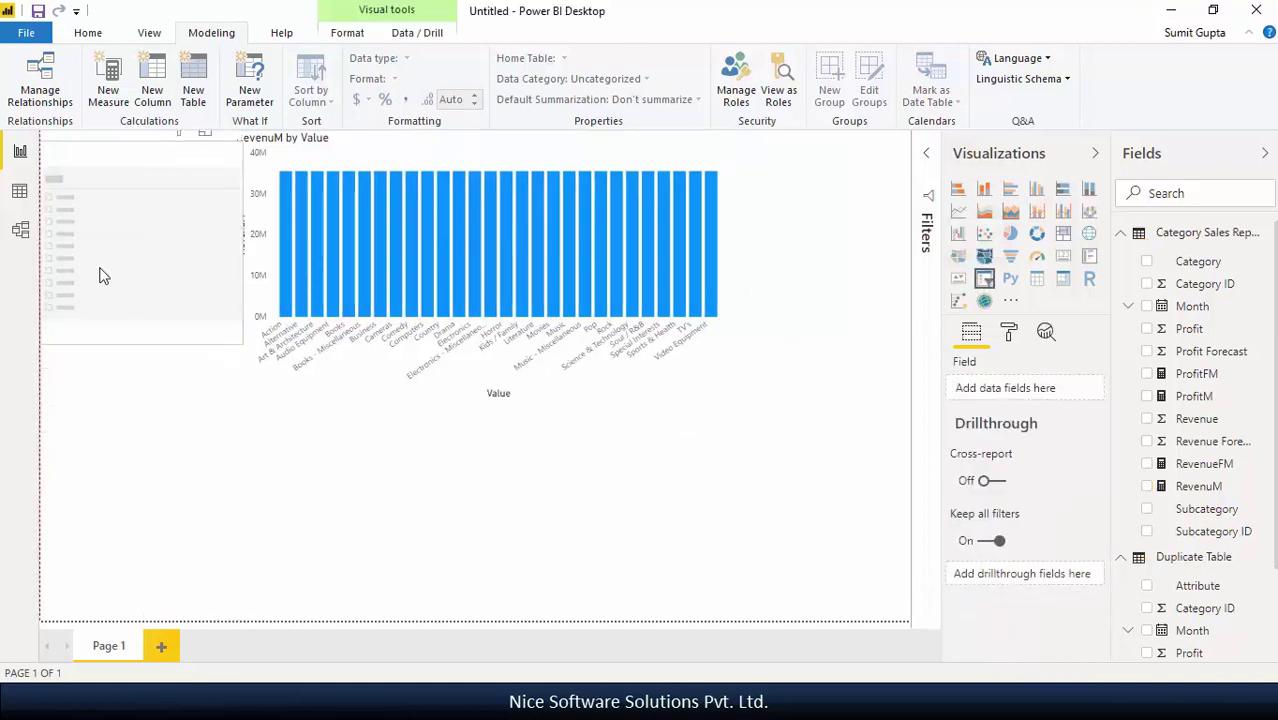
{"action": "left_click_drag", "start_coordinate": [243, 241], "coordinate": [231, 276]}
{"action": "left_click_drag", "start_coordinate": [136, 345], "coordinate": [135, 375]}
{"action": "left_click_drag", "start_coordinate": [1195, 586], "coordinate": [145, 240]}
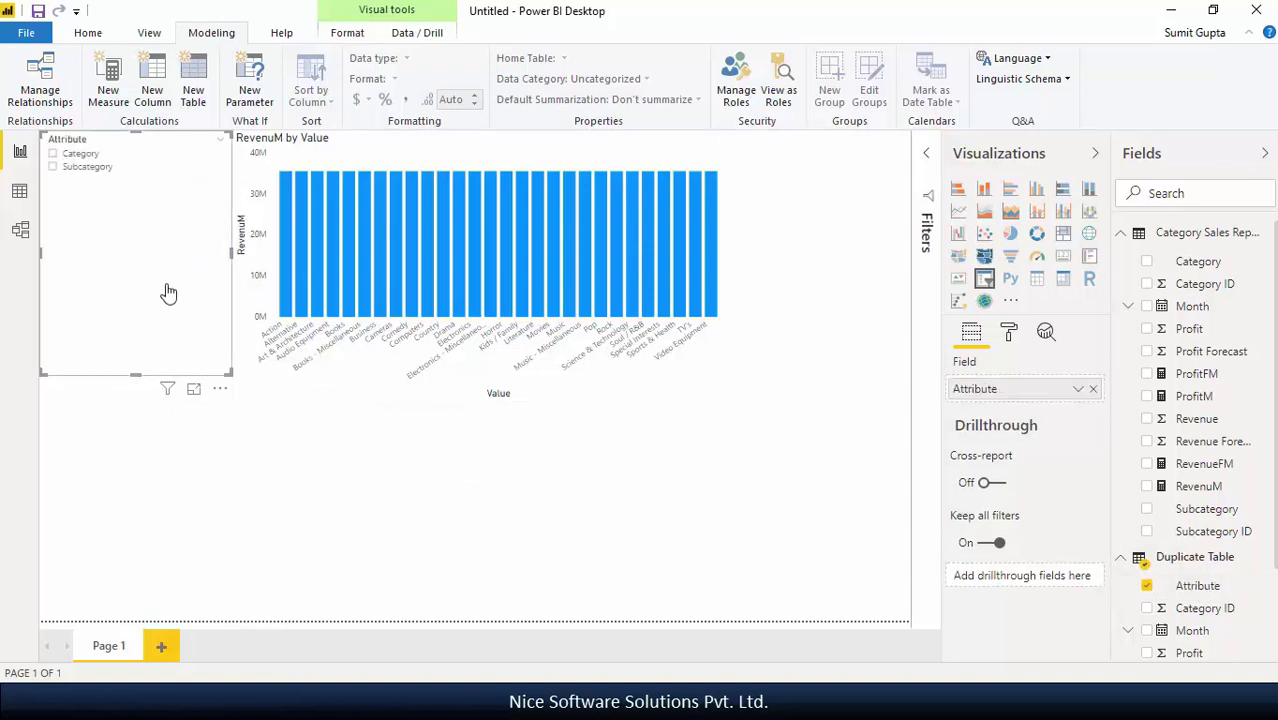
{"action": "left_click", "coordinate": [74, 156]}
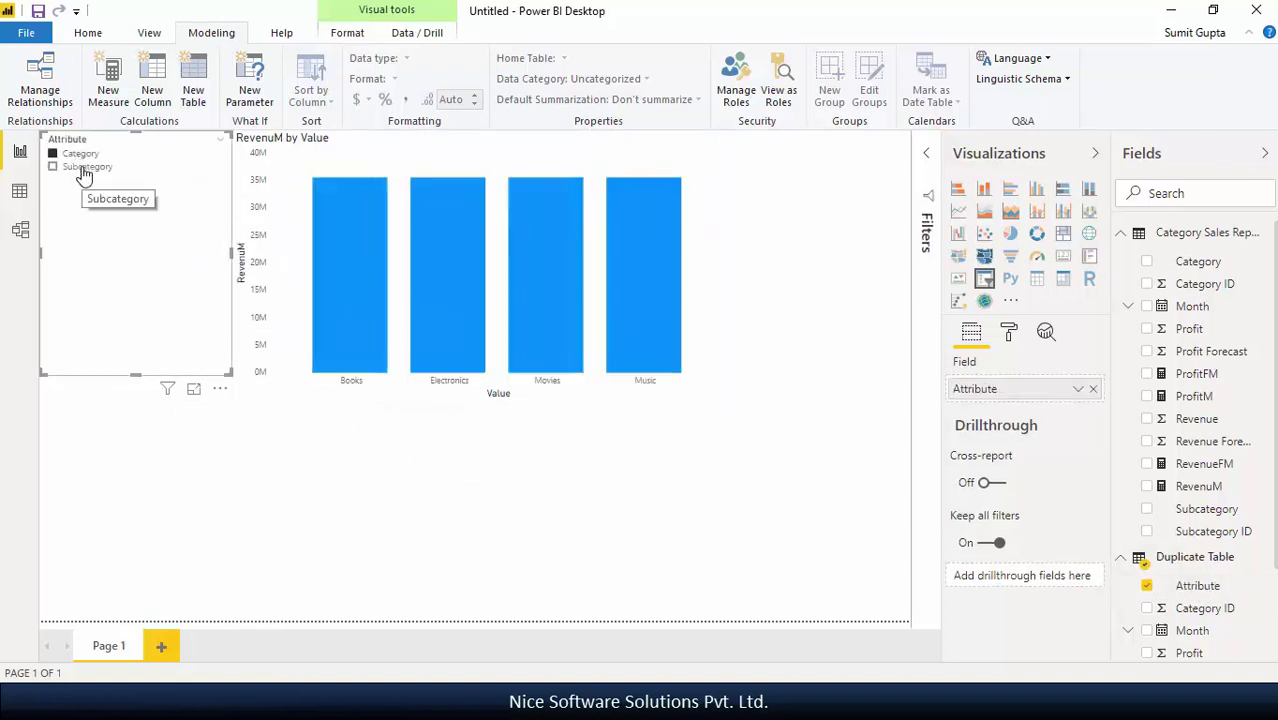
{"action": "left_click", "coordinate": [85, 170]}
{"action": "left_click", "coordinate": [84, 161]}
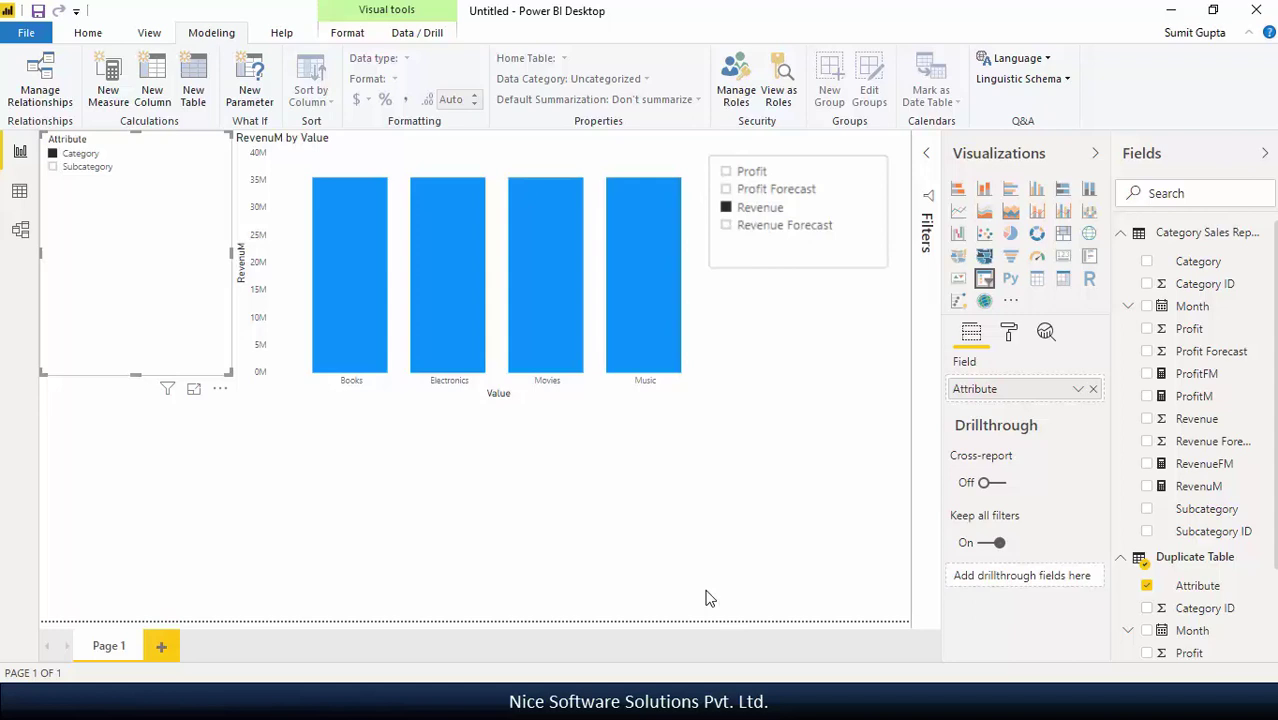
Start a new manually entered table with its first column named 'Measure List'
{"action": "left_click", "coordinate": [706, 596]}
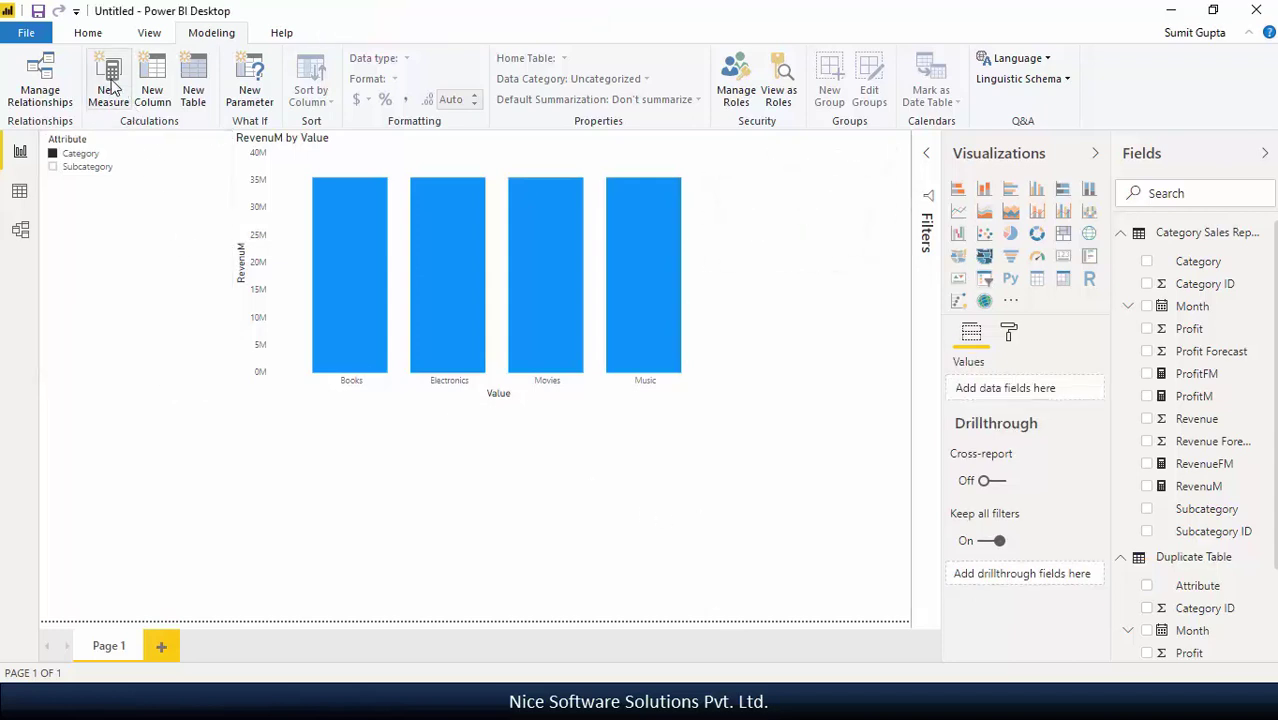
{"action": "left_click", "coordinate": [86, 34]}
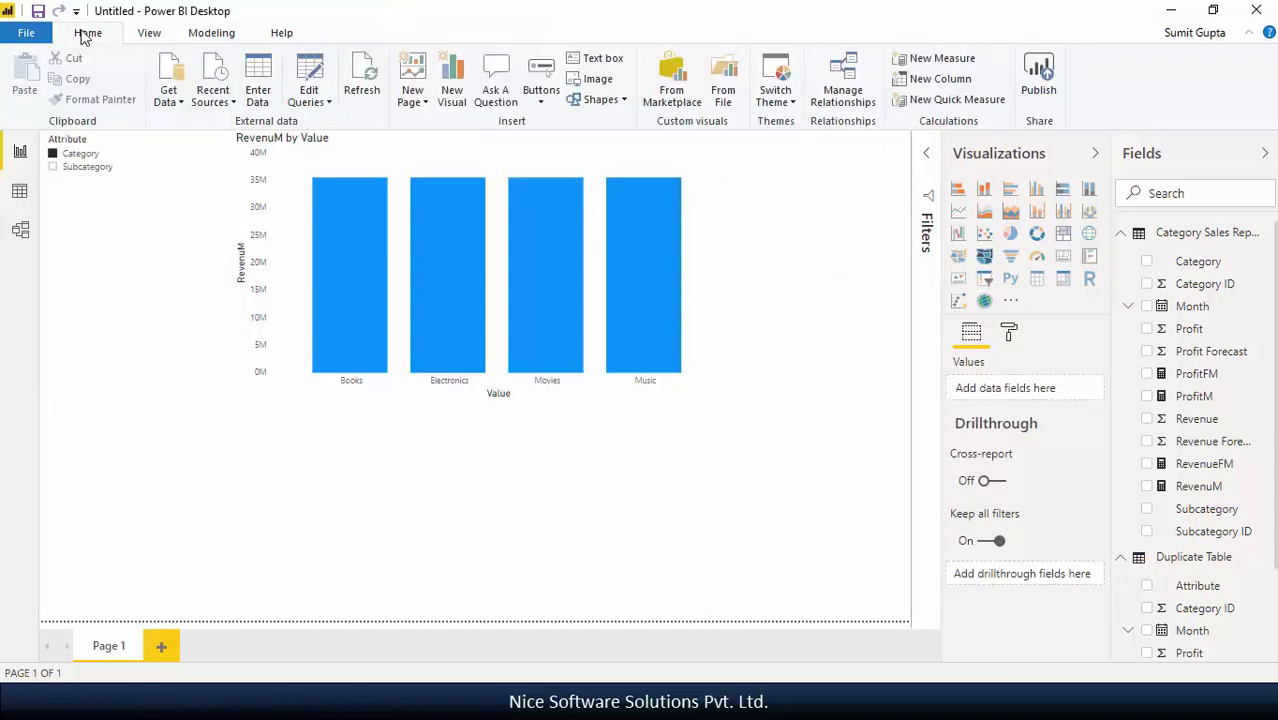
{"action": "left_click", "coordinate": [257, 88]}
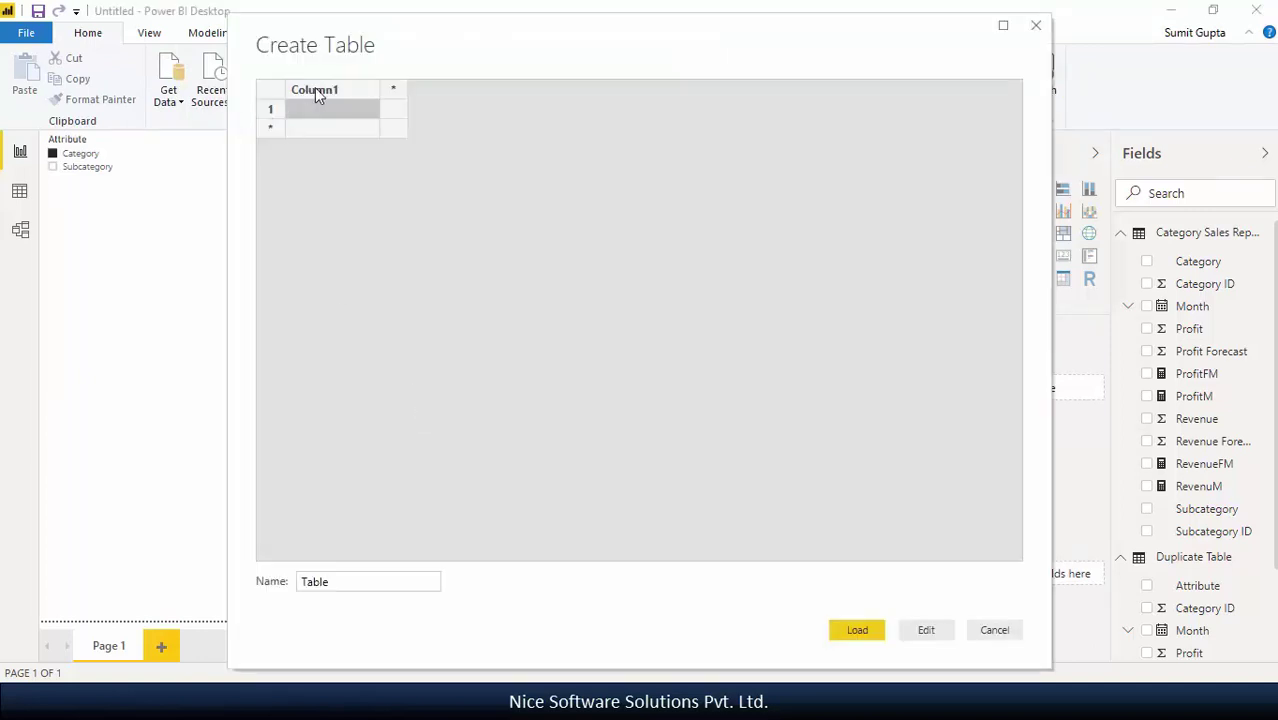
{"action": "double_click", "coordinate": [315, 89]}
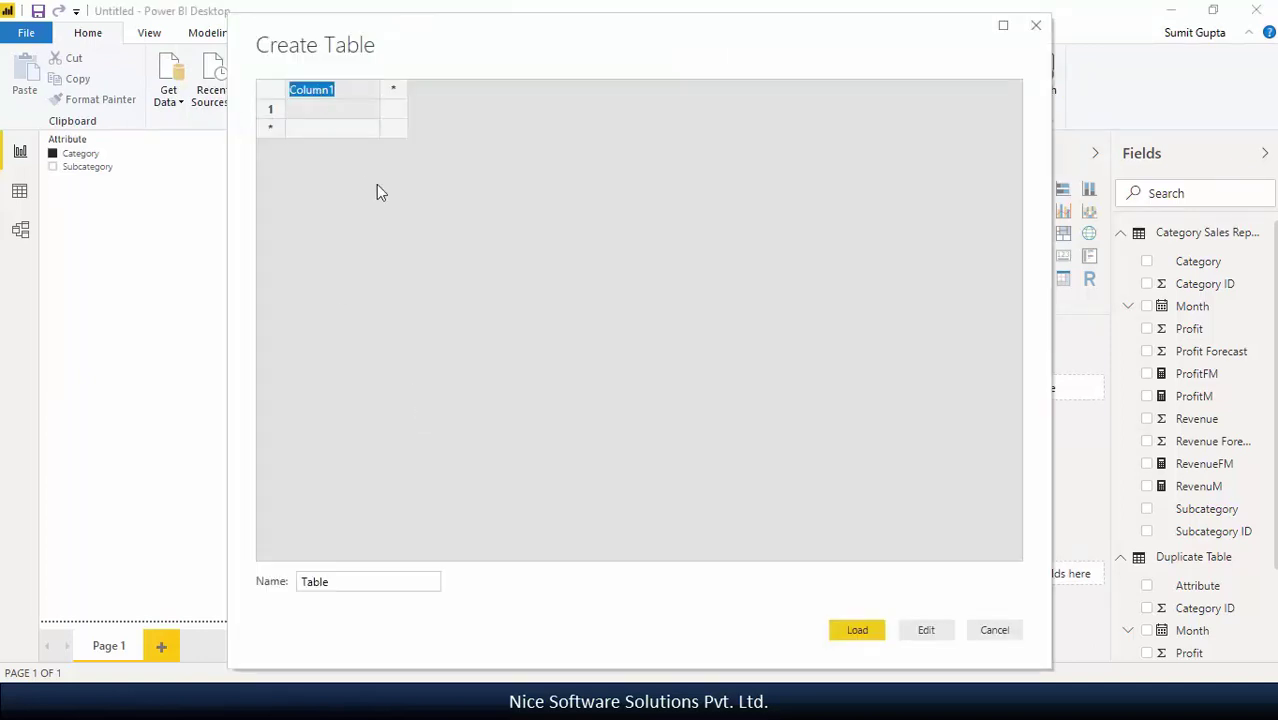
{"action": "type", "text": "Measure List"}
{"action": "key", "text": "Return"}
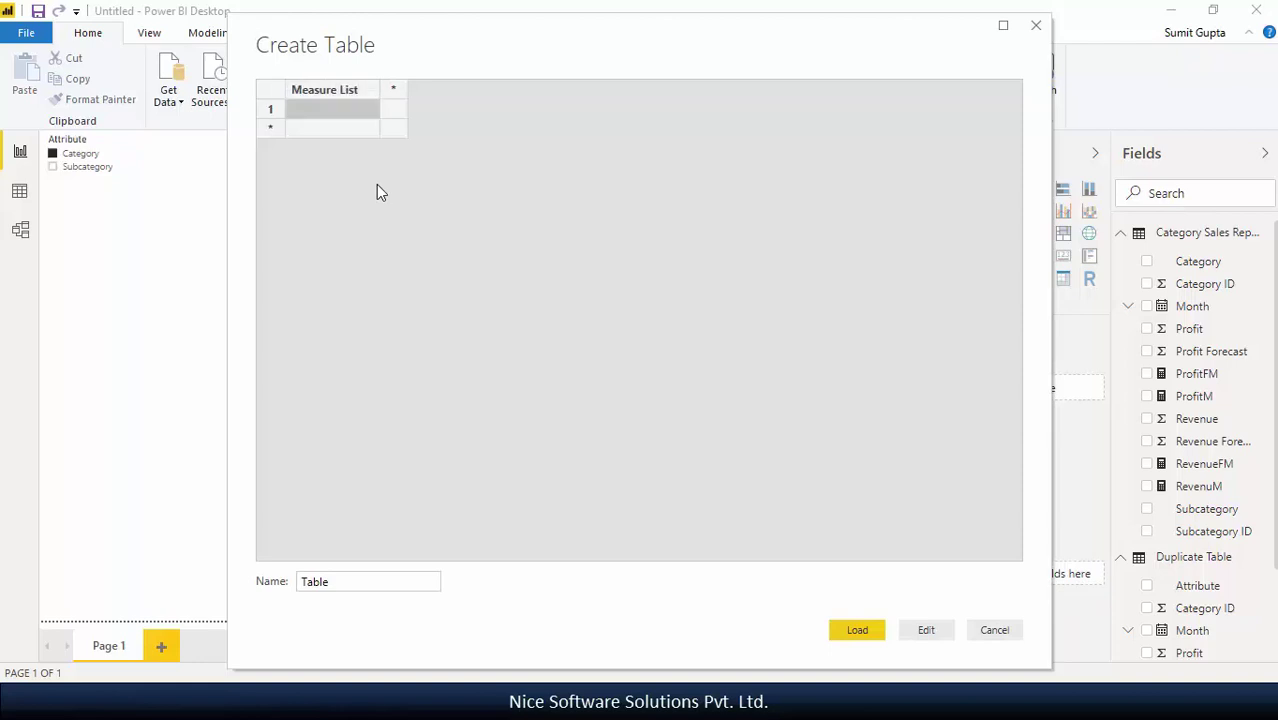
{"action": "left_click_drag", "start_coordinate": [379, 94], "coordinate": [431, 94]}
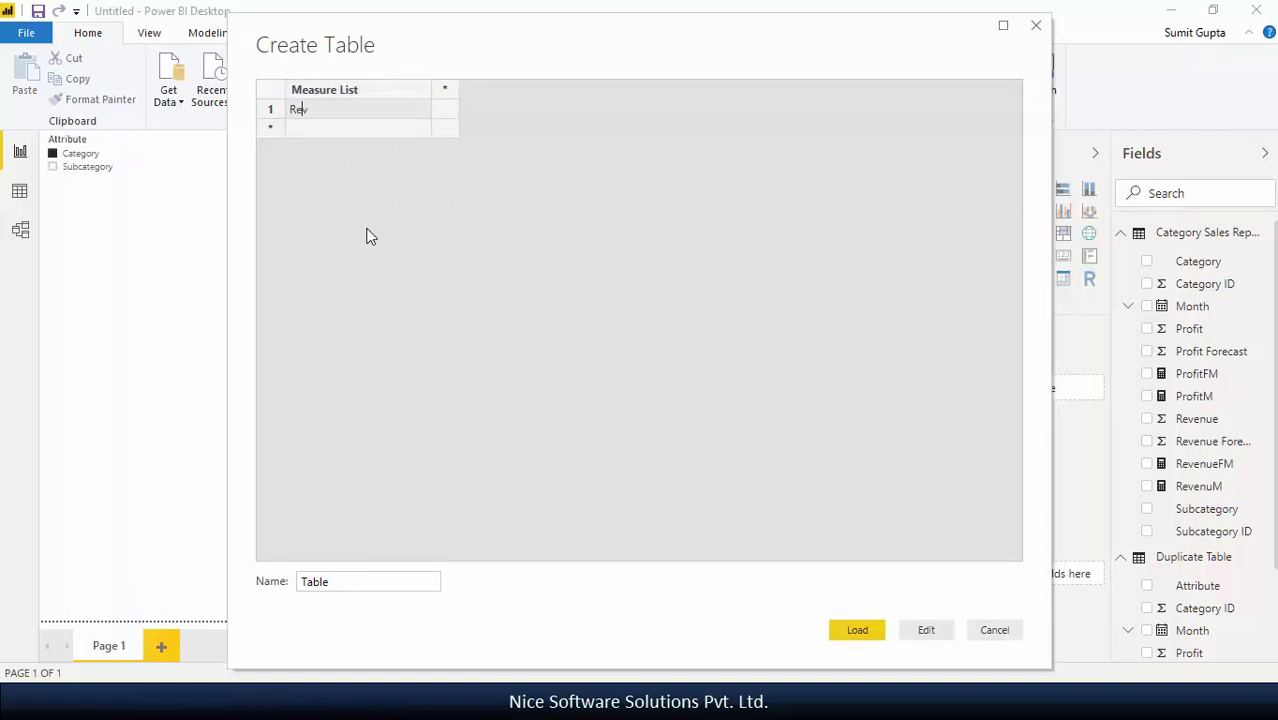
Enter Profit, Revenue Forecast and Profit Forecast rows, name the table My Measures, and load it
{"action": "type", "text": "Profit"}
{"action": "key", "text": "Return"}
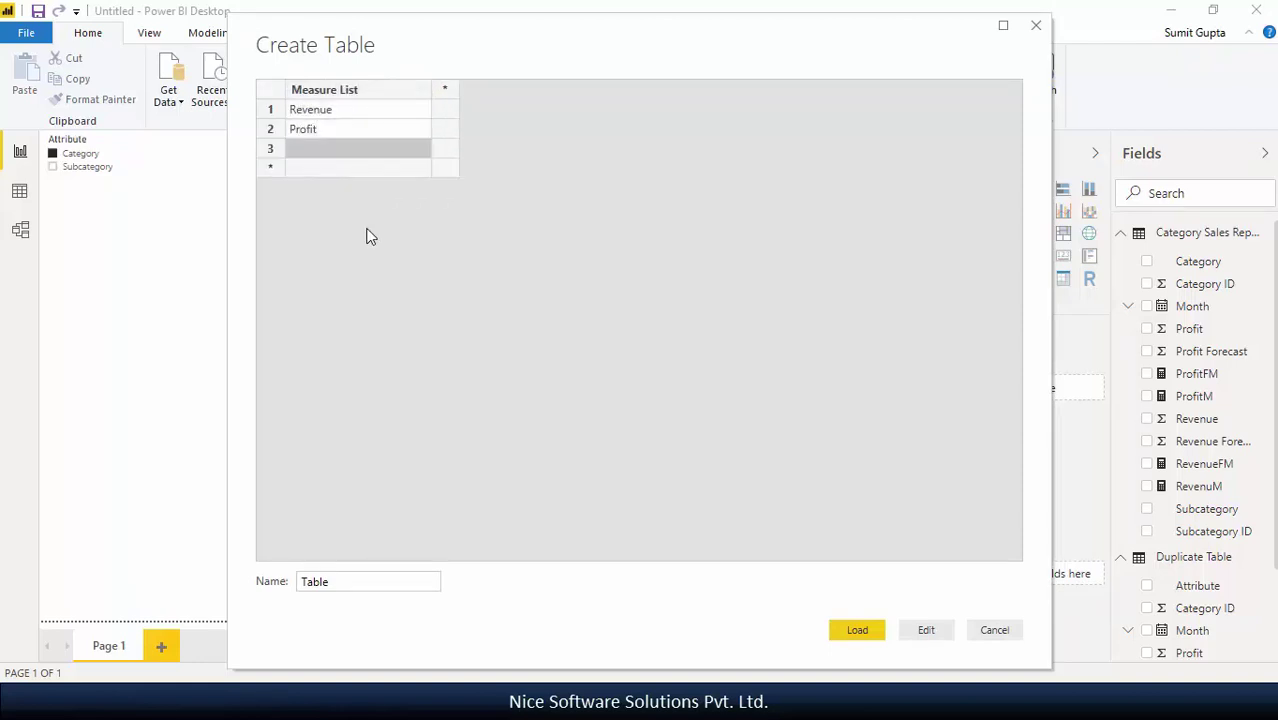
{"action": "type", "text": "Revenue Forecast"}
{"action": "key", "text": "Return"}
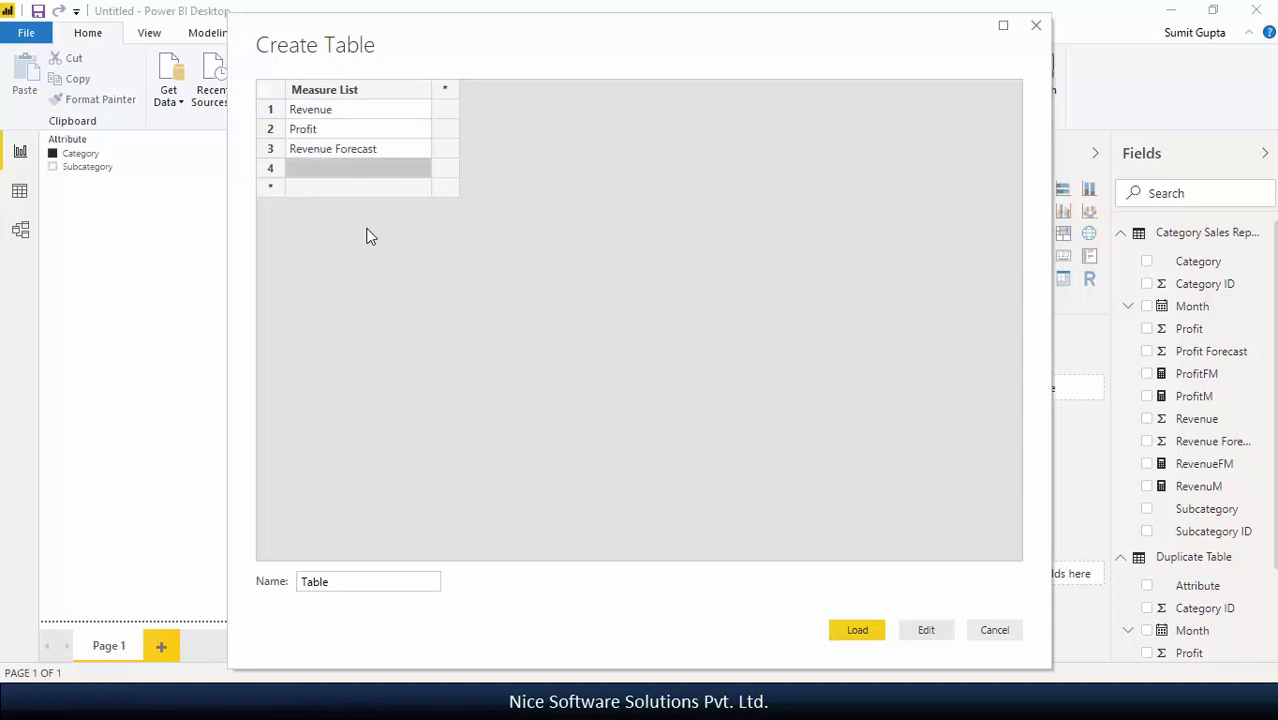
{"action": "type", "text": "Profit Forecast"}
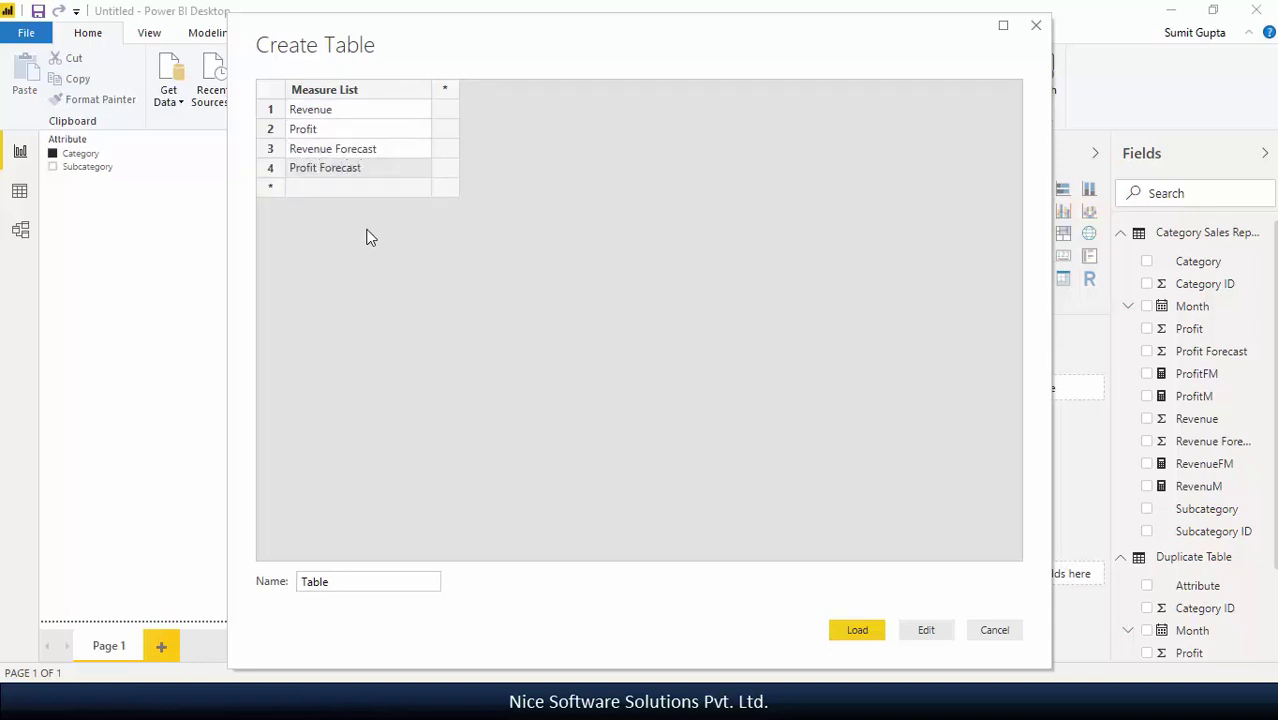
{"action": "key", "text": "Tab"}
{"action": "type", "text": "My"}
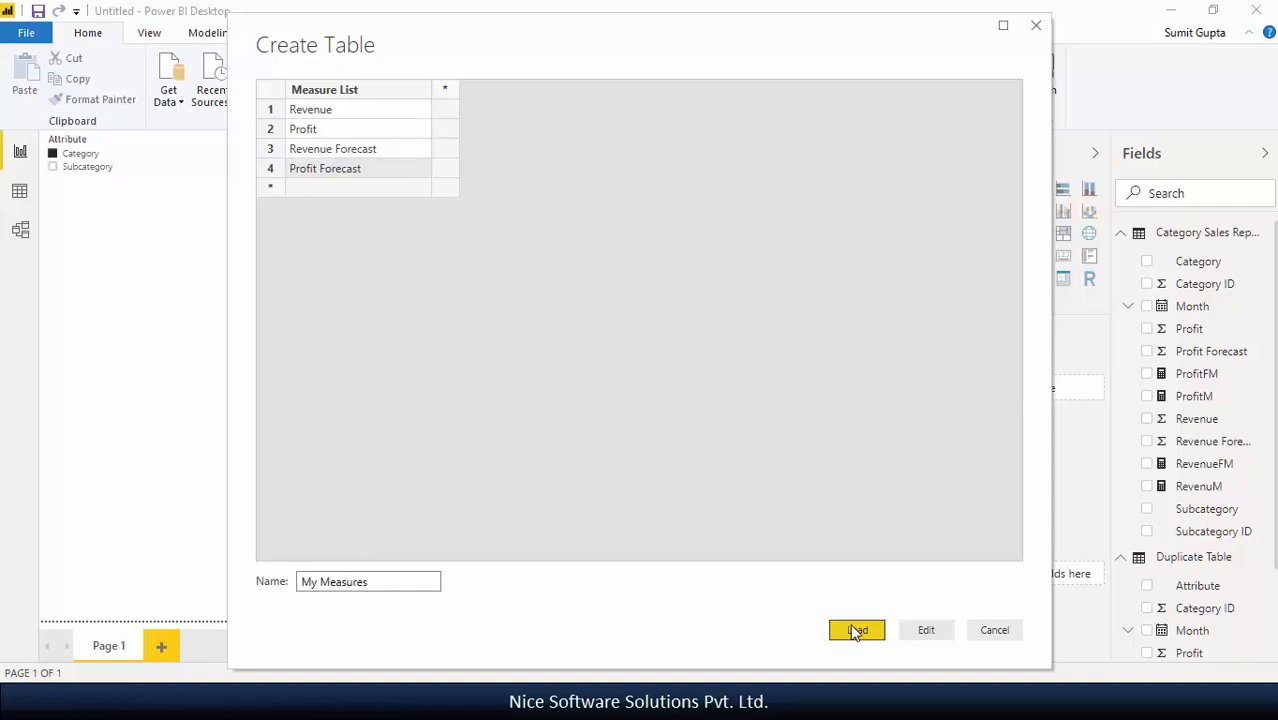
{"action": "left_click", "coordinate": [855, 629]}
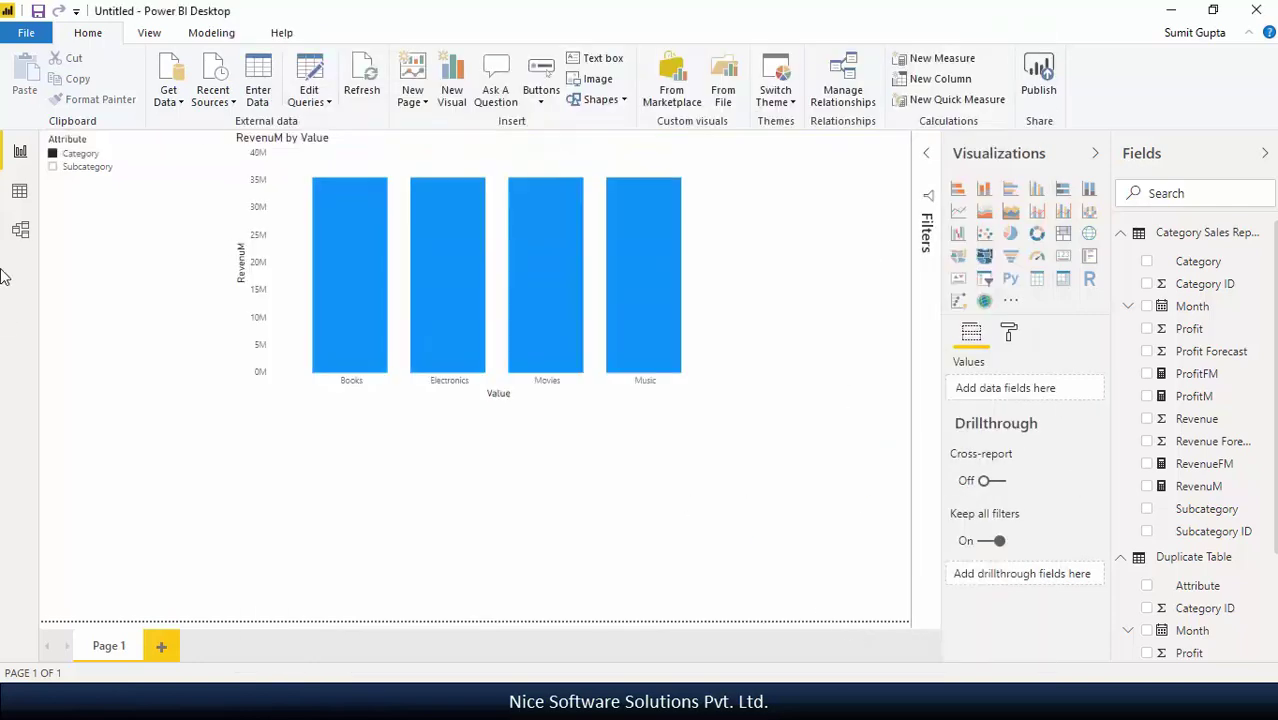
Move the slicer to the right beside the chart and narrow it slightly
{"action": "left_click", "coordinate": [116, 268]}
{"action": "left_click_drag", "start_coordinate": [116, 268], "coordinate": [836, 220]}
{"action": "left_click_drag", "start_coordinate": [718, 252], "coordinate": [728, 260]}
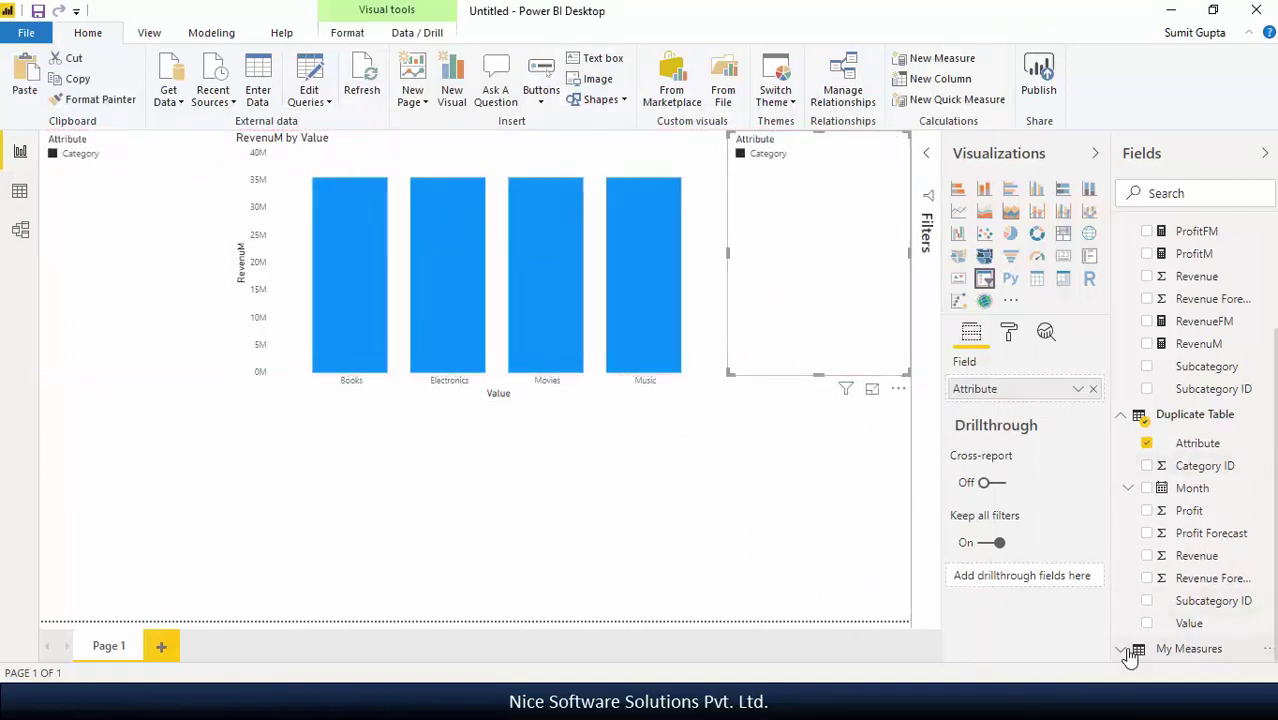
Fill the right slicer with Measure List, try Revenue and Profit Forecast, then choose Profit
{"action": "scroll", "coordinate": [1205, 625], "scroll_direction": "down", "scroll_amount": 1}
{"action": "left_click_drag", "start_coordinate": [1207, 650], "coordinate": [1015, 390]}
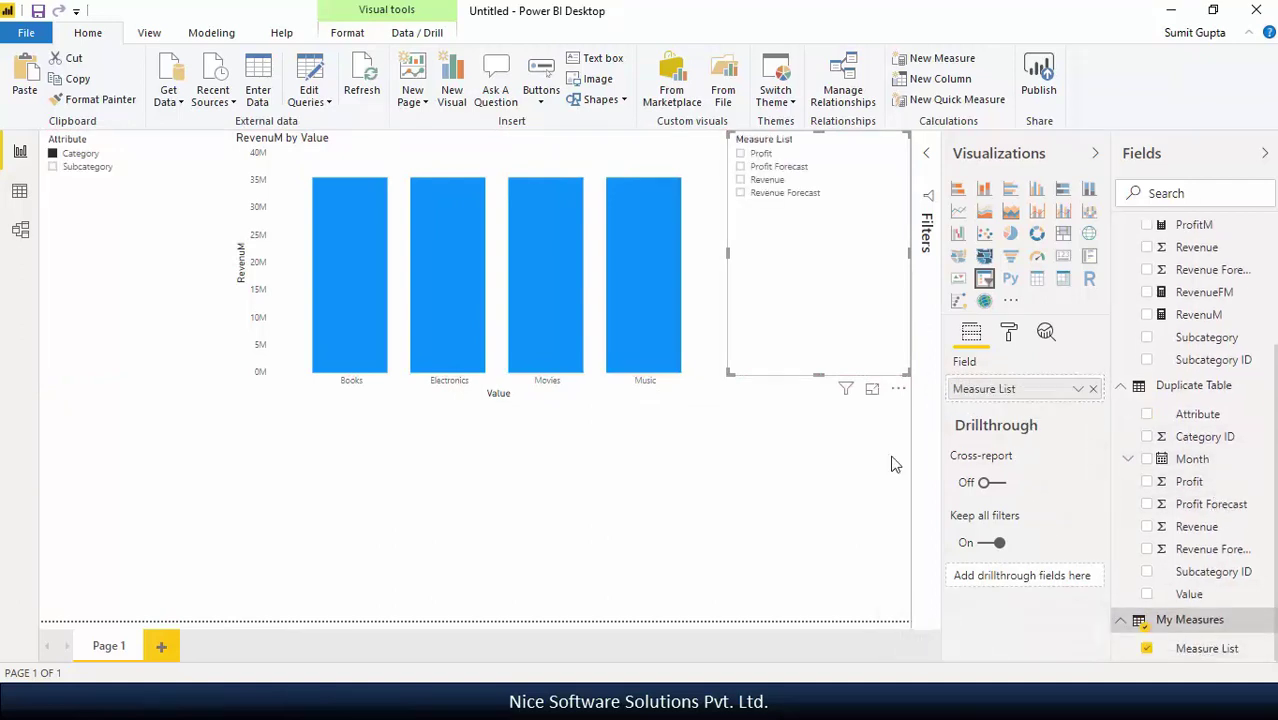
{"action": "left_click", "coordinate": [752, 180]}
{"action": "left_click", "coordinate": [766, 166]}
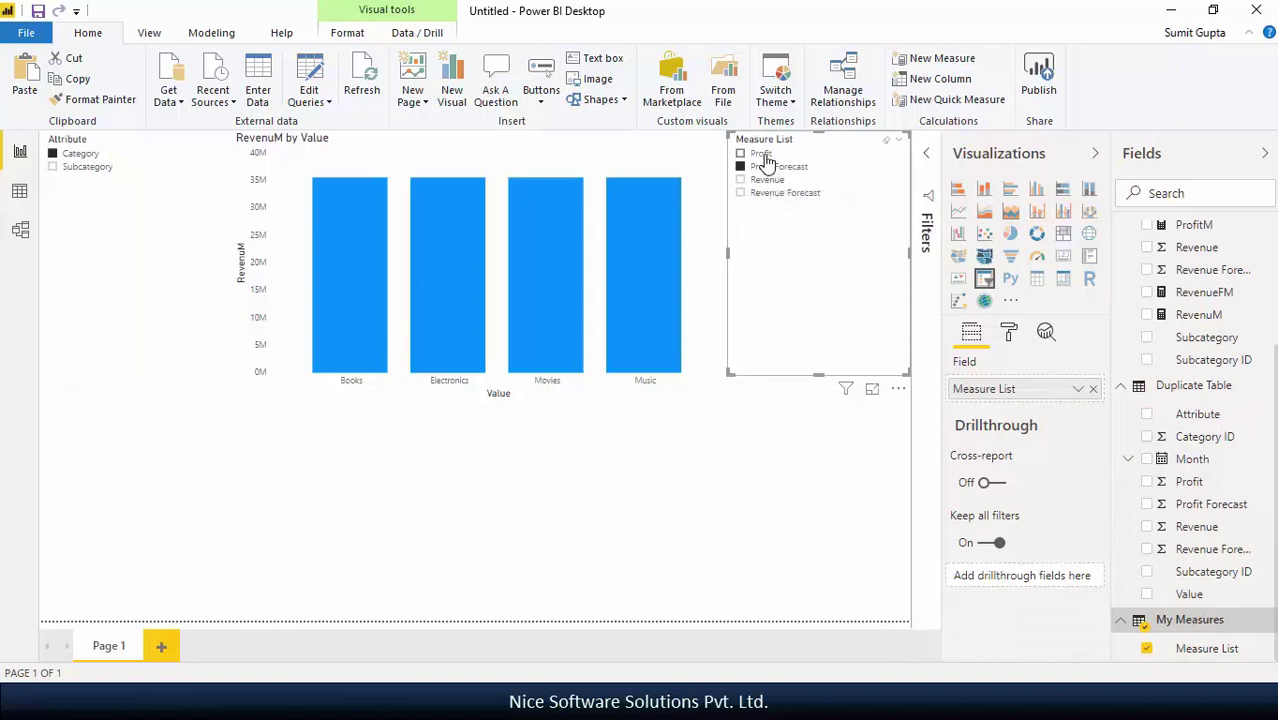
{"action": "left_click", "coordinate": [762, 155]}
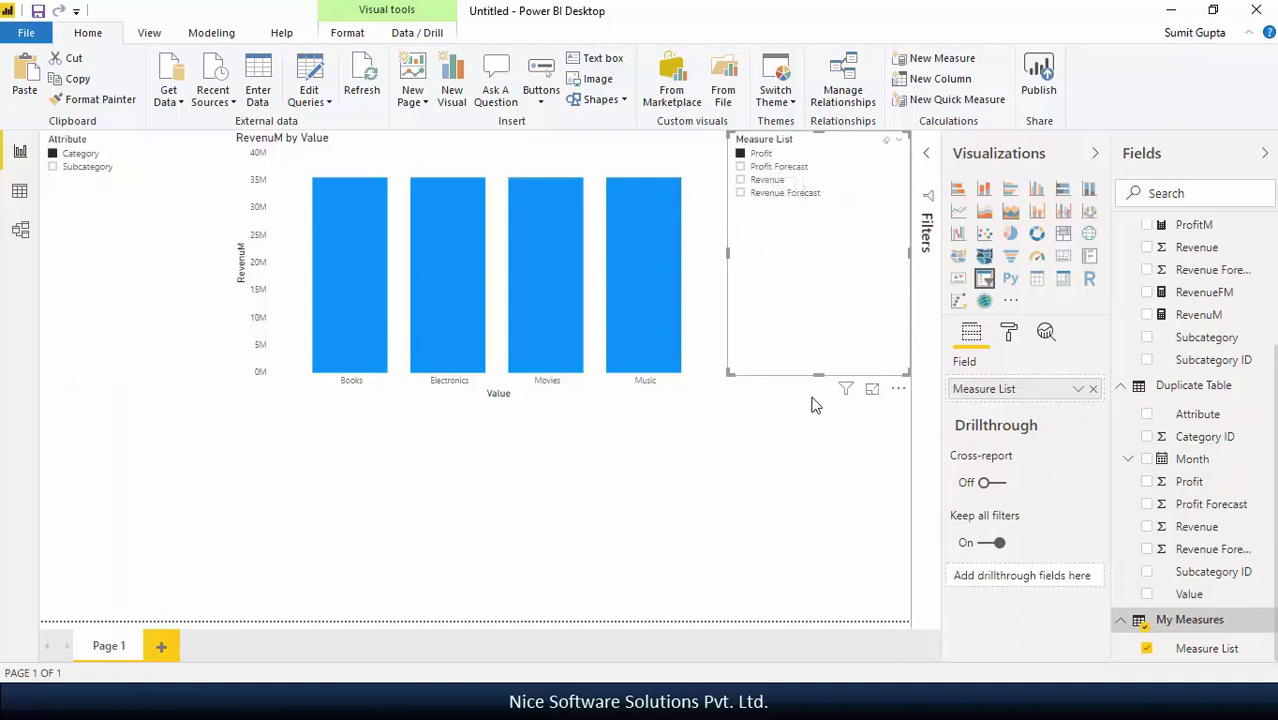
{"action": "left_click", "coordinate": [817, 517]}
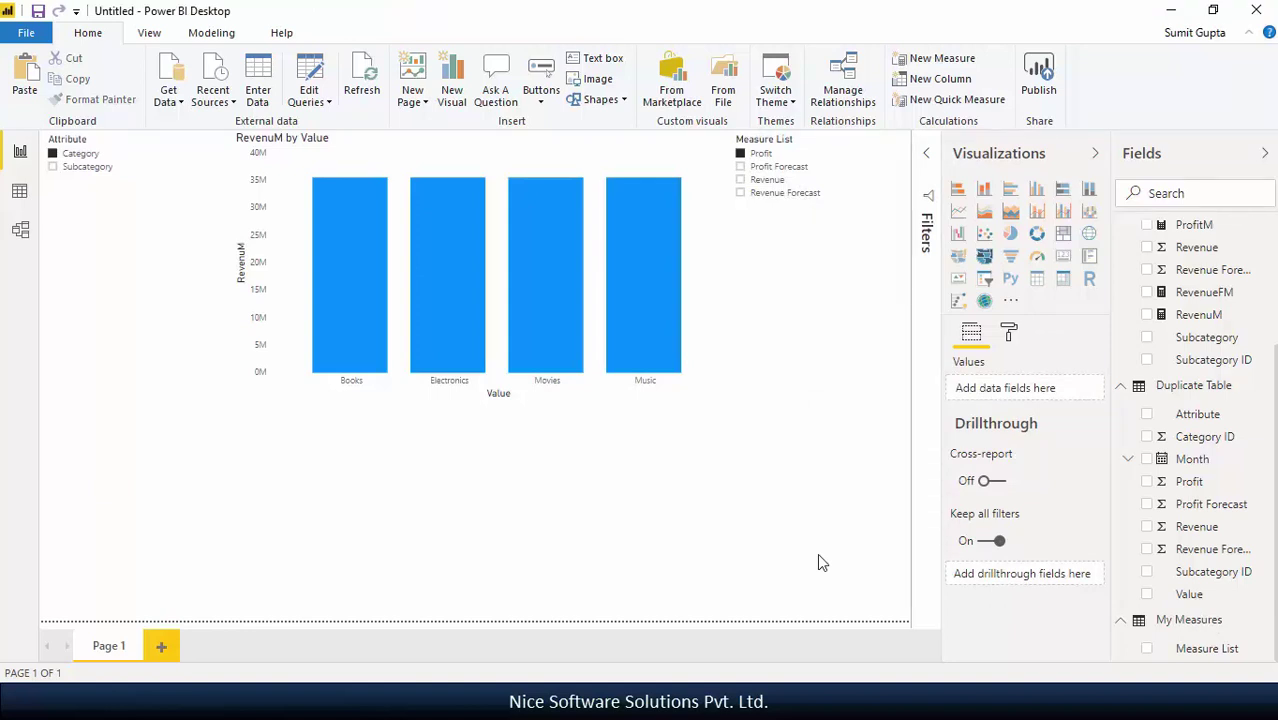
{"action": "left_click", "coordinate": [19, 190]}
Start a new measure named Dynamic Measure in the Category Sales Report table
{"action": "left_click", "coordinate": [1173, 235]}
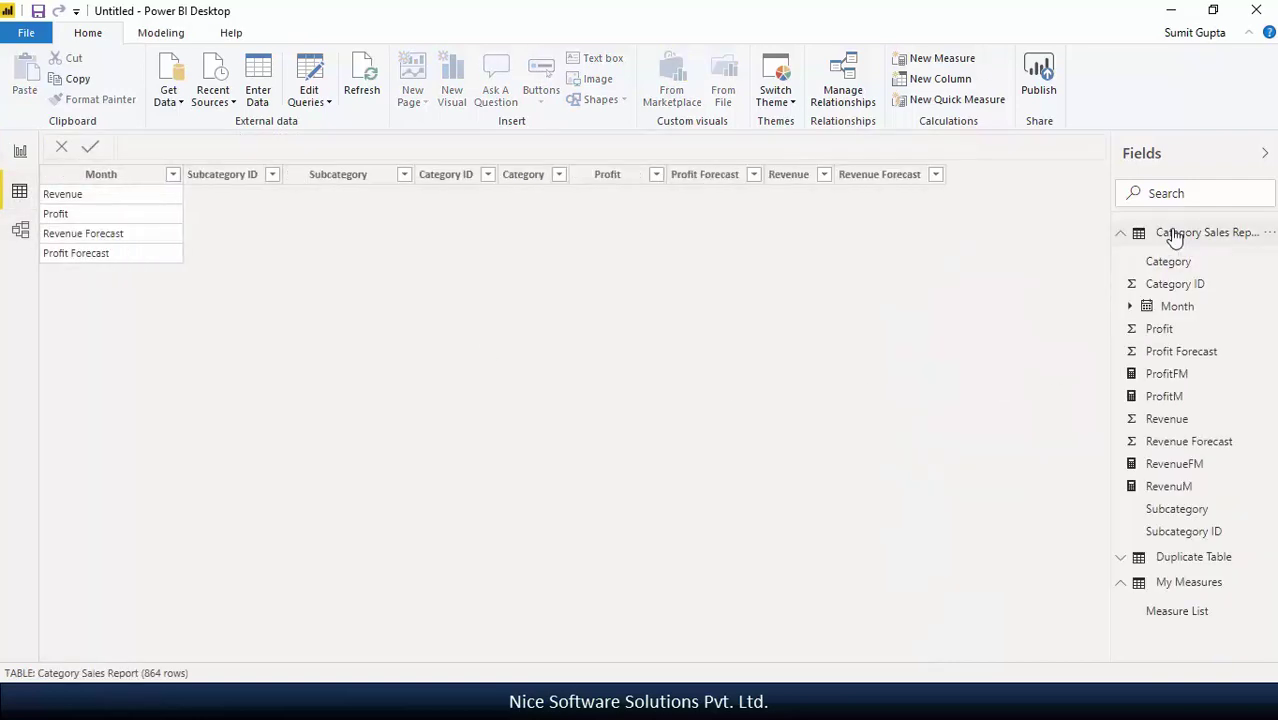
{"action": "left_click", "coordinate": [160, 32]}
{"action": "left_click", "coordinate": [108, 90]}
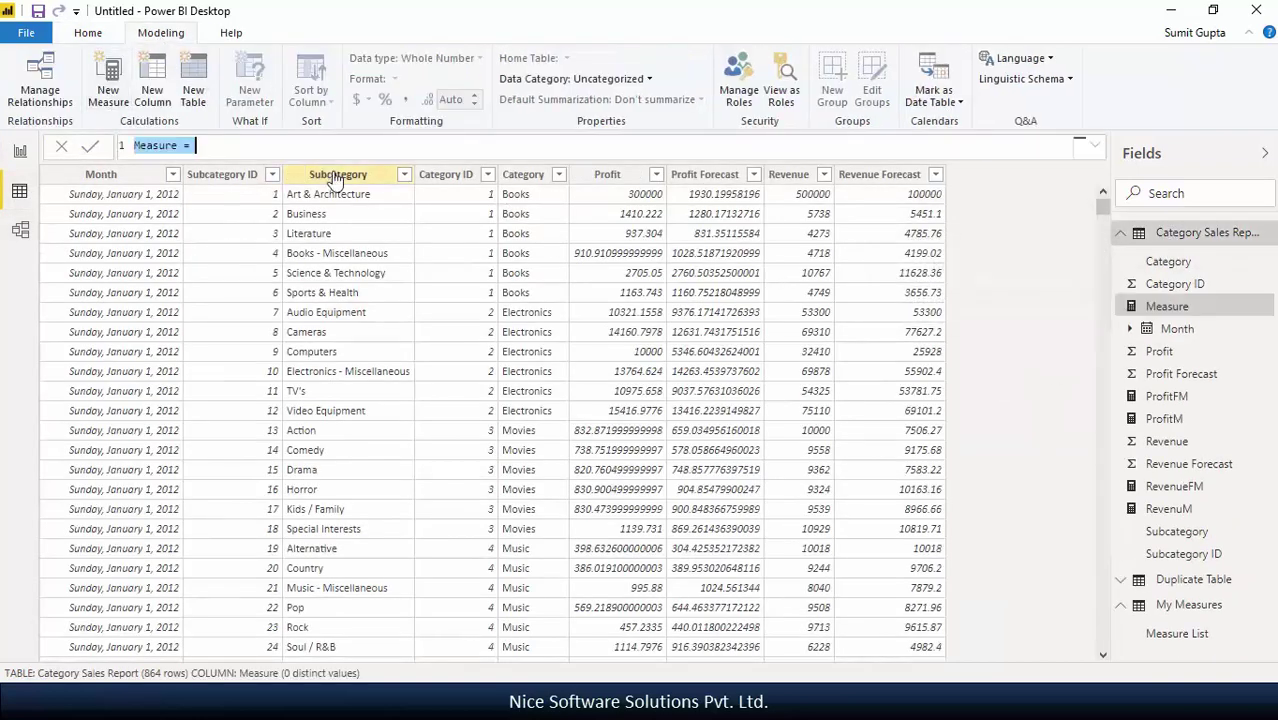
{"action": "type", "text": "Dynamic Measure ="}
{"action": "key", "text": "shift+Return"}
Write the first IF line mapping the Measure List choice "Revenue" to [RevenuM]
{"action": "type", "text": "IF(SELECTEDVALUE("}
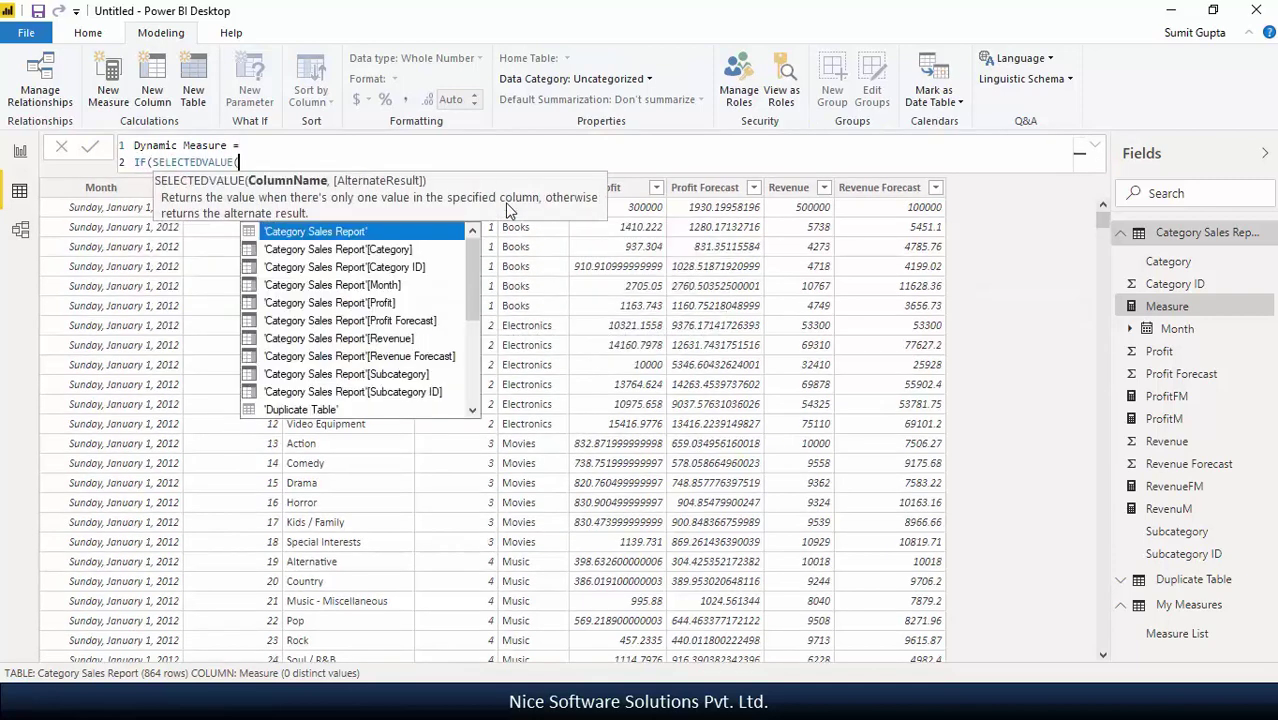
{"action": "type", "text": "'My Measures'[Measure List])=\"Revenue\",["}
{"action": "key", "text": "Down"}
{"action": "key", "text": "Down"}
{"action": "key", "text": "Down"}
{"action": "key", "text": "Tab"}
{"action": "type", "text": ","}
Add a copied line mapping "Profit" to [ProfitM]
{"action": "key", "text": "shift+Return"}
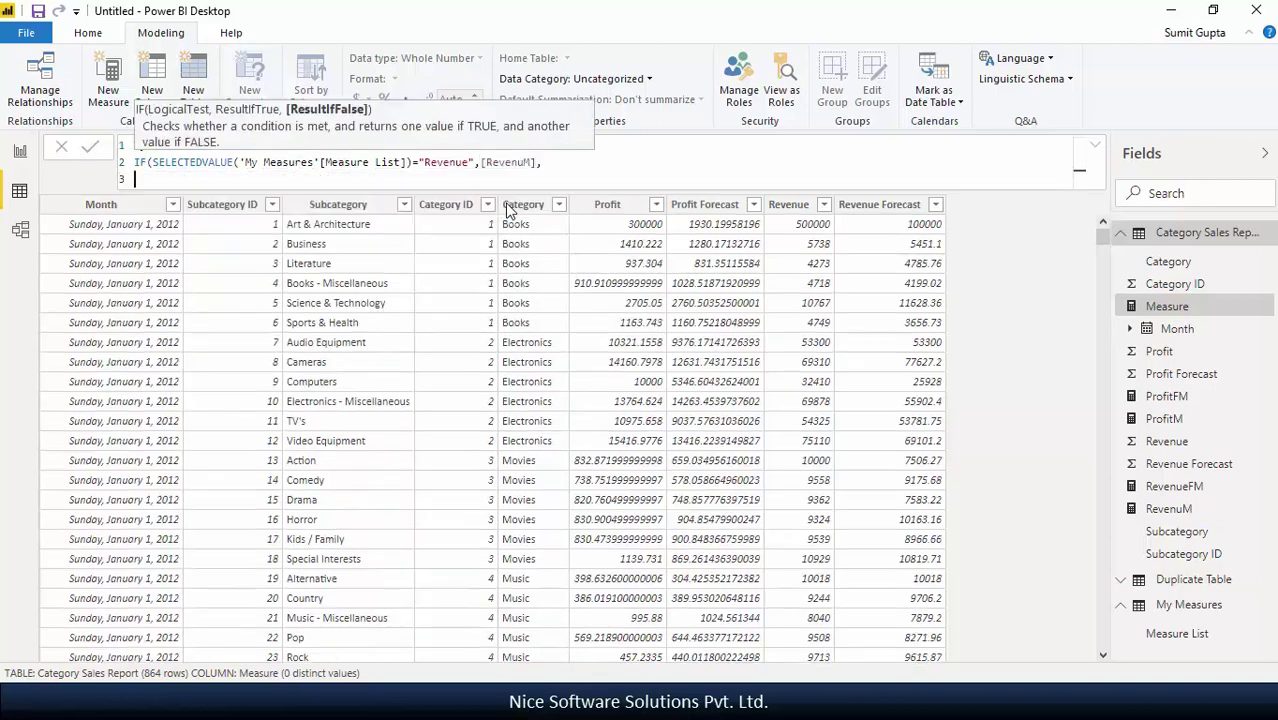
{"action": "type", "text": "IF(SELECTEDVALUE('My Measures'[Measure List])=\"Revenue\",[RevenuM],"}
{"action": "type", "text": "Profit"}
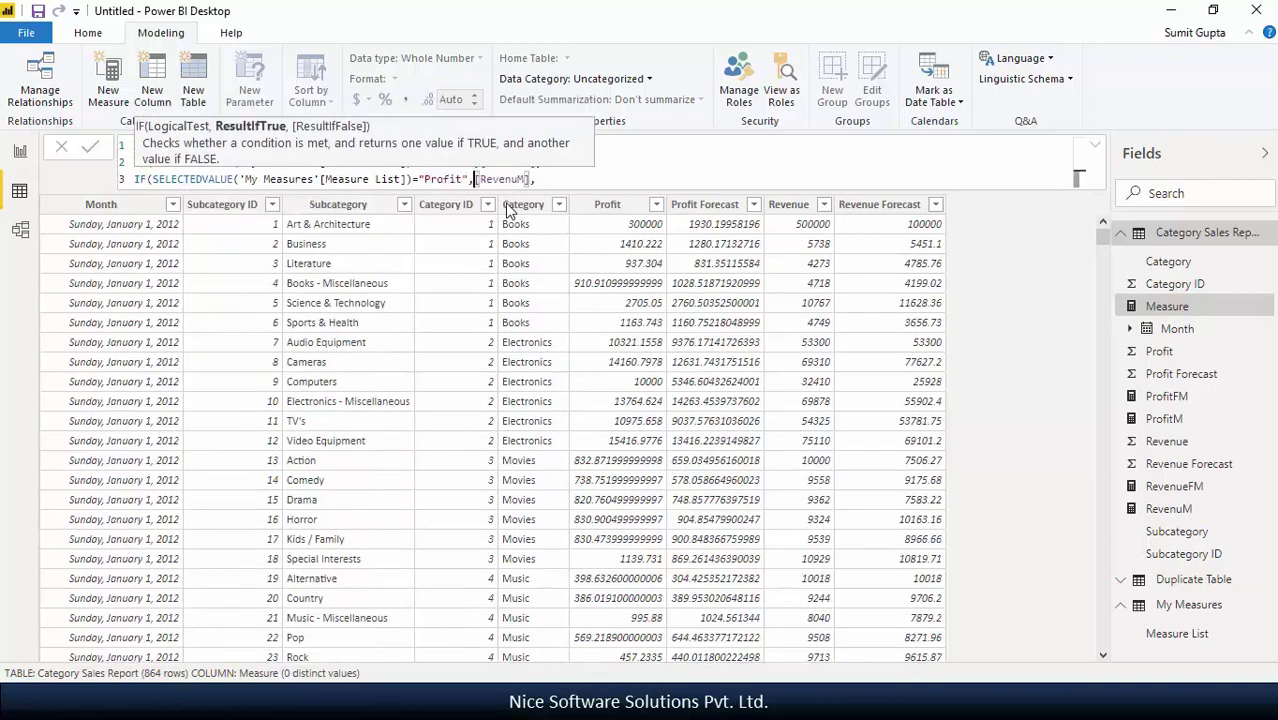
{"action": "key", "text": "Right"}
{"action": "key", "text": "Right"}
{"action": "key", "text": "ctrl+shift+Right"}
{"action": "type", "text": "ProfitM"}
Add a line mapping "Revenue Forecast" to [RevenueFM]
{"action": "key", "text": "shift+Return"}
{"action": "type", "text": "IF(SELECTEDVALUE('My Measures'[Measure List])=\"Revenue\",[RevenuM],"}
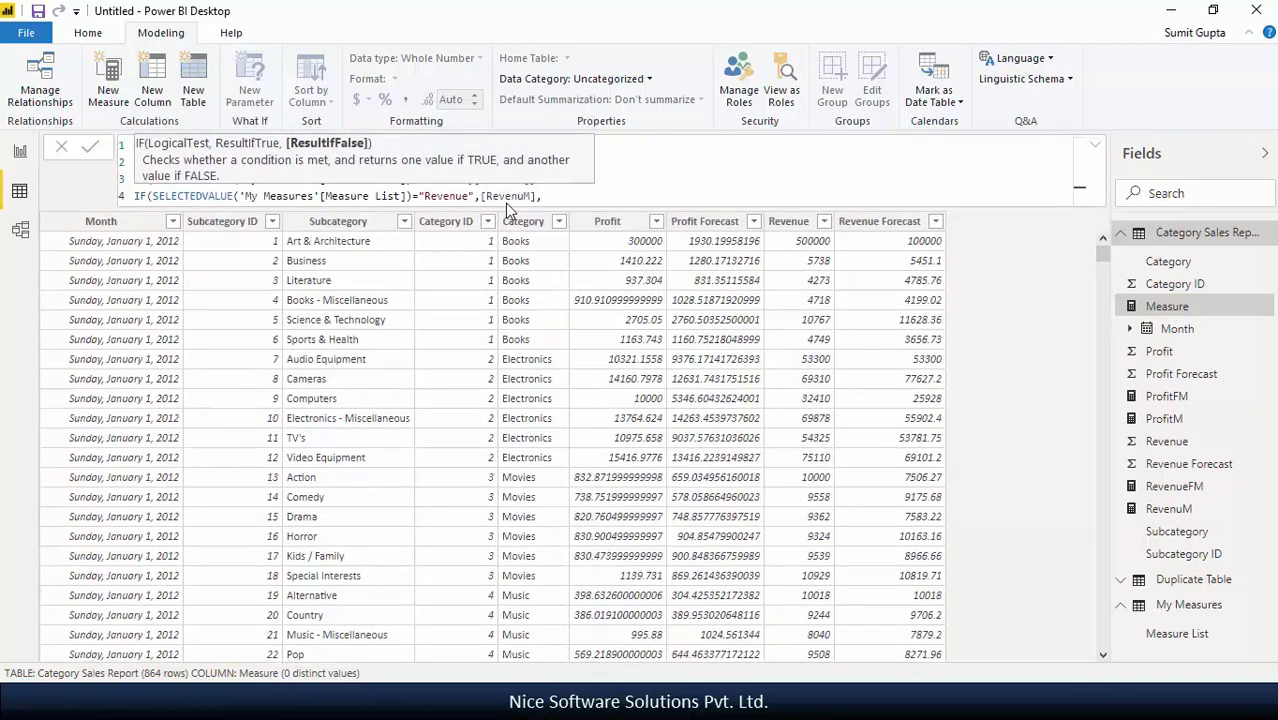
{"action": "key", "text": "Left"}
{"action": "key", "text": "Left"}
{"action": "key", "text": "Left"}
{"action": "key", "text": "Left"}
{"action": "key", "text": "Left"}
{"action": "key", "text": "Left"}
{"action": "key", "text": "Left"}
{"action": "key", "text": "Left"}
{"action": "key", "text": "Left"}
{"action": "key", "text": "Left"}
{"action": "key", "text": "Left"}
{"action": "key", "text": "Left"}
{"action": "type", "text": "Forecast"}
{"action": "key", "text": "Right"}
{"action": "key", "text": "Right"}
{"action": "key", "text": "Right"}
{"action": "key", "text": "ctrl+shift+Right"}
{"action": "type", "text": "RevenueFM"}
Add a final line mapping "Profit Forecast" to [ProfitFM] and close all parentheses
{"action": "key", "text": "shift+Return"}
{"action": "type", "text": "IF(SELECTEDVALUE('My Measures'[Measure List])=\"Revenue\",[RevenuM],"}
{"action": "key", "text": "Left"}
{"action": "key", "text": "Left"}
{"action": "key", "text": "Left"}
{"action": "key", "text": "Left"}
{"action": "key", "text": "Left"}
{"action": "key", "text": "Left"}
{"action": "key", "text": "Left"}
{"action": "key", "text": "Left"}
{"action": "key", "text": "Left"}
{"action": "key", "text": "Left"}
{"action": "key", "text": "Left"}
{"action": "key", "text": "Left"}
{"action": "key", "text": "ctrl+shift+Left"}
{"action": "type", "text": "Profit Forecast"}
{"action": "key", "text": "Right"}
{"action": "key", "text": "Right"}
{"action": "key", "text": "ctrl+shift+Right"}
{"action": "type", "text": "ProfitFM]"}
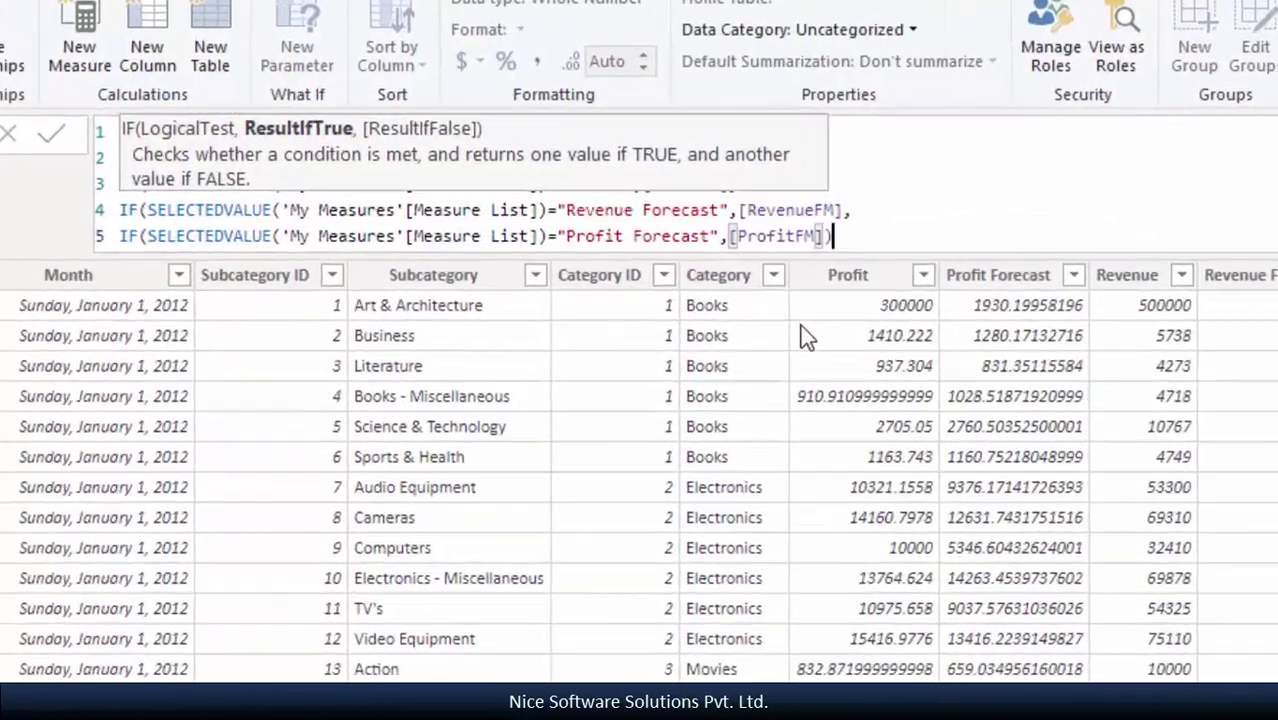
{"action": "type", "text": "))))"}
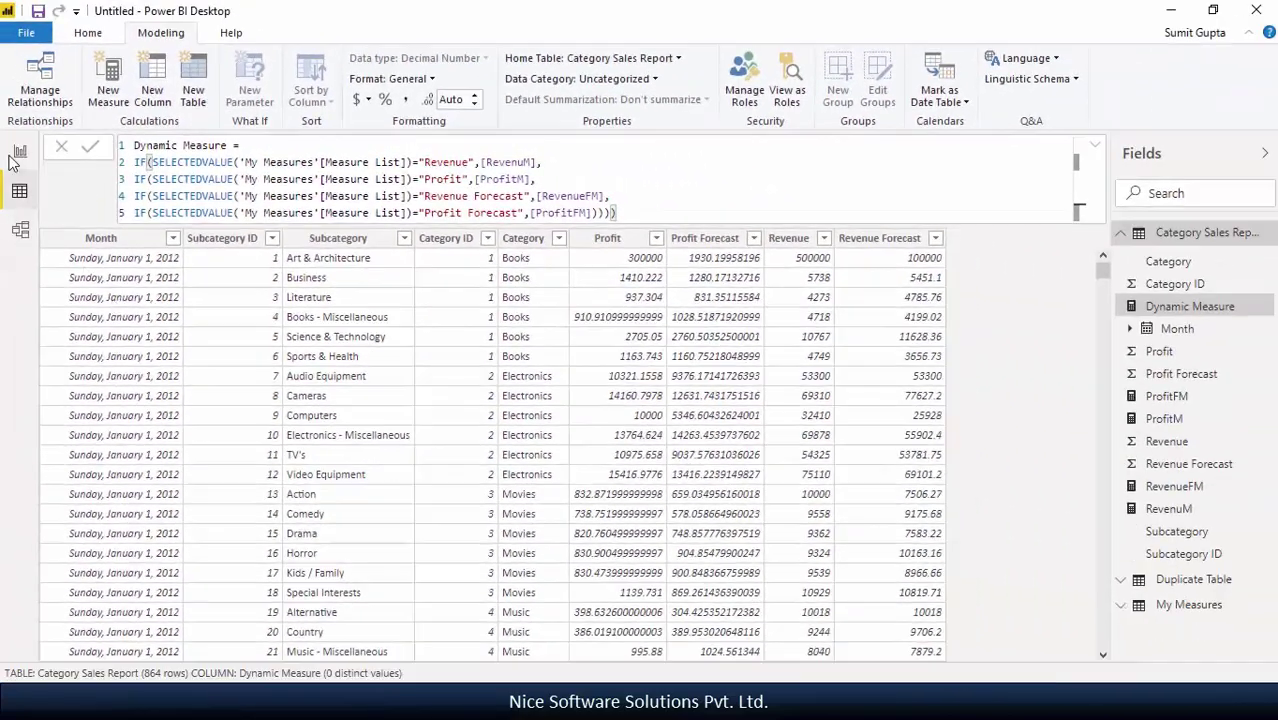
Replace RevenuM with Dynamic Measure in the column chart's values on the report page
{"action": "left_click", "coordinate": [18, 153]}
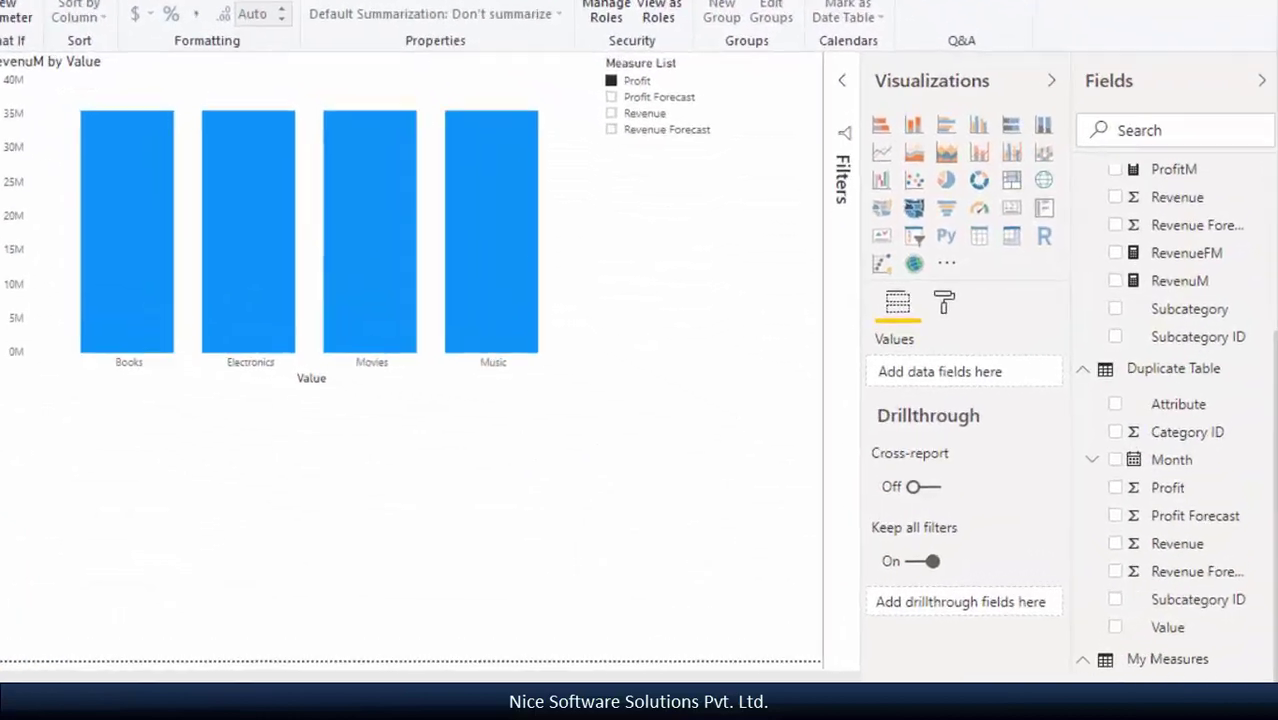
{"action": "left_click", "coordinate": [573, 385]}
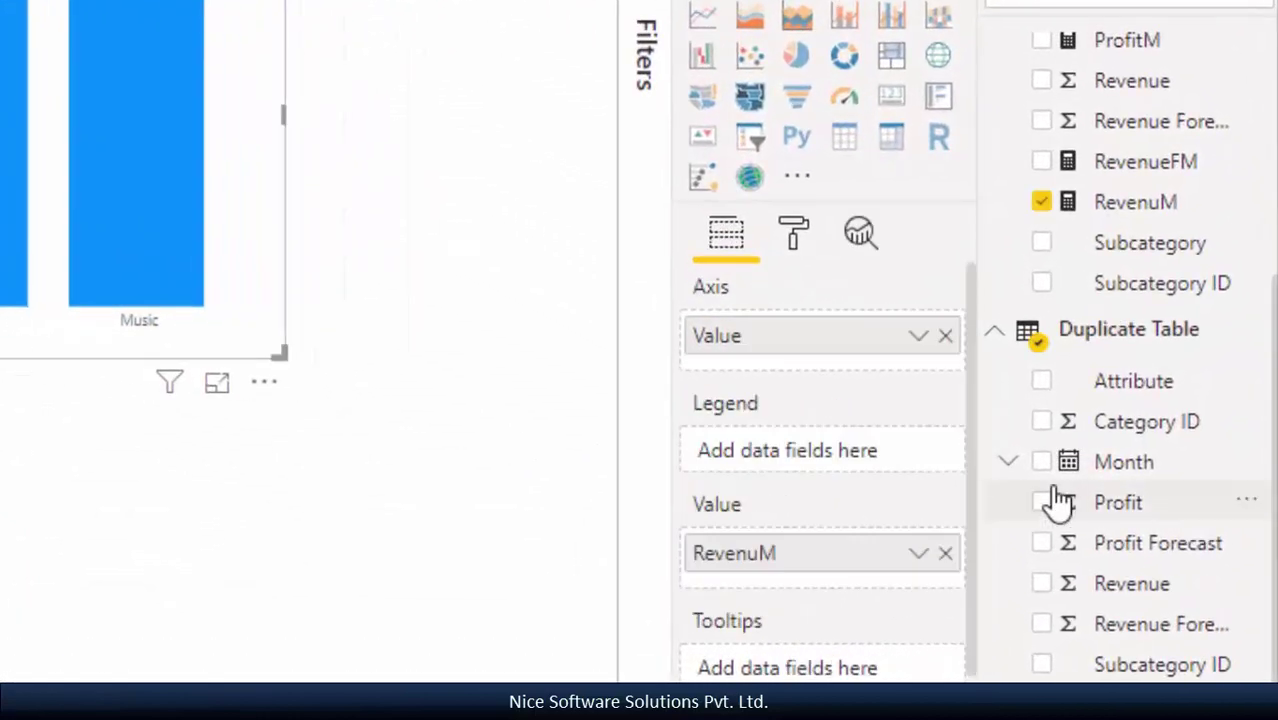
{"action": "scroll", "coordinate": [1058, 502], "scroll_direction": "up", "scroll_amount": 3}
{"action": "left_click_drag", "start_coordinate": [1133, 195], "coordinate": [848, 562]}
{"action": "left_click", "coordinate": [945, 596]}
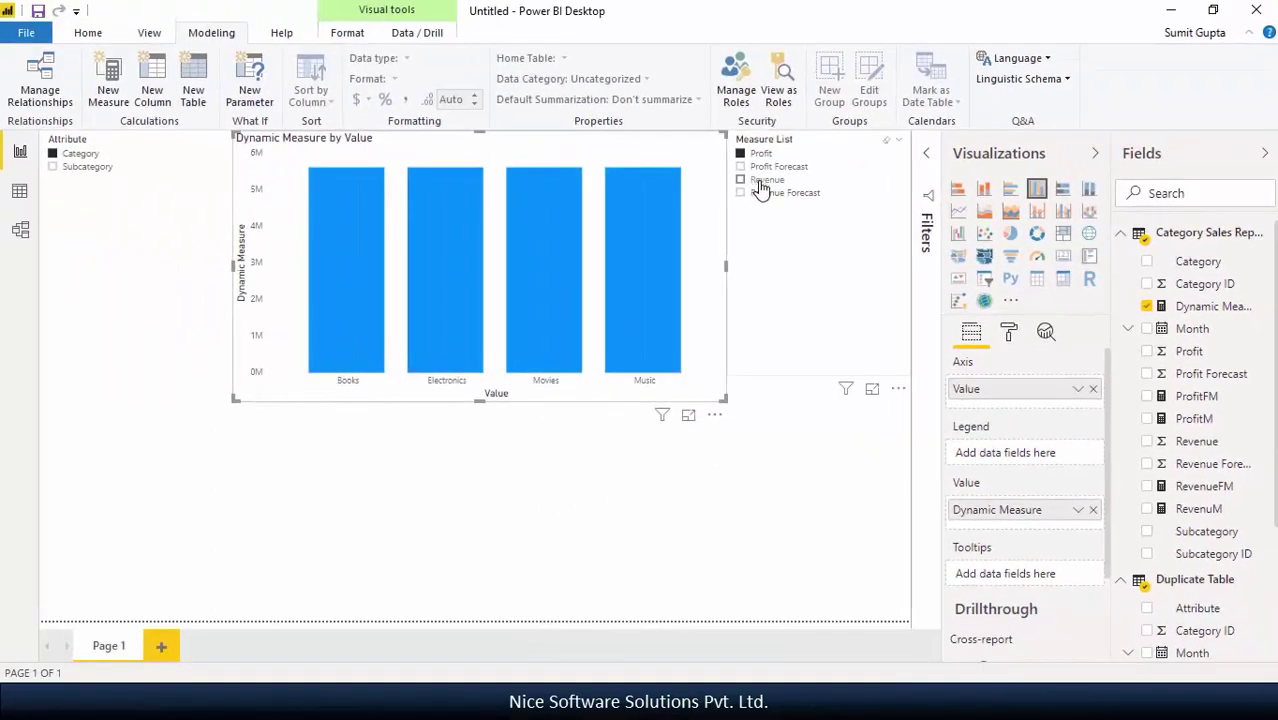
Test the Measure List slicer with Revenue, Profit and Profit Forecast, ending on Revenue Forecast
{"action": "left_click", "coordinate": [760, 182]}
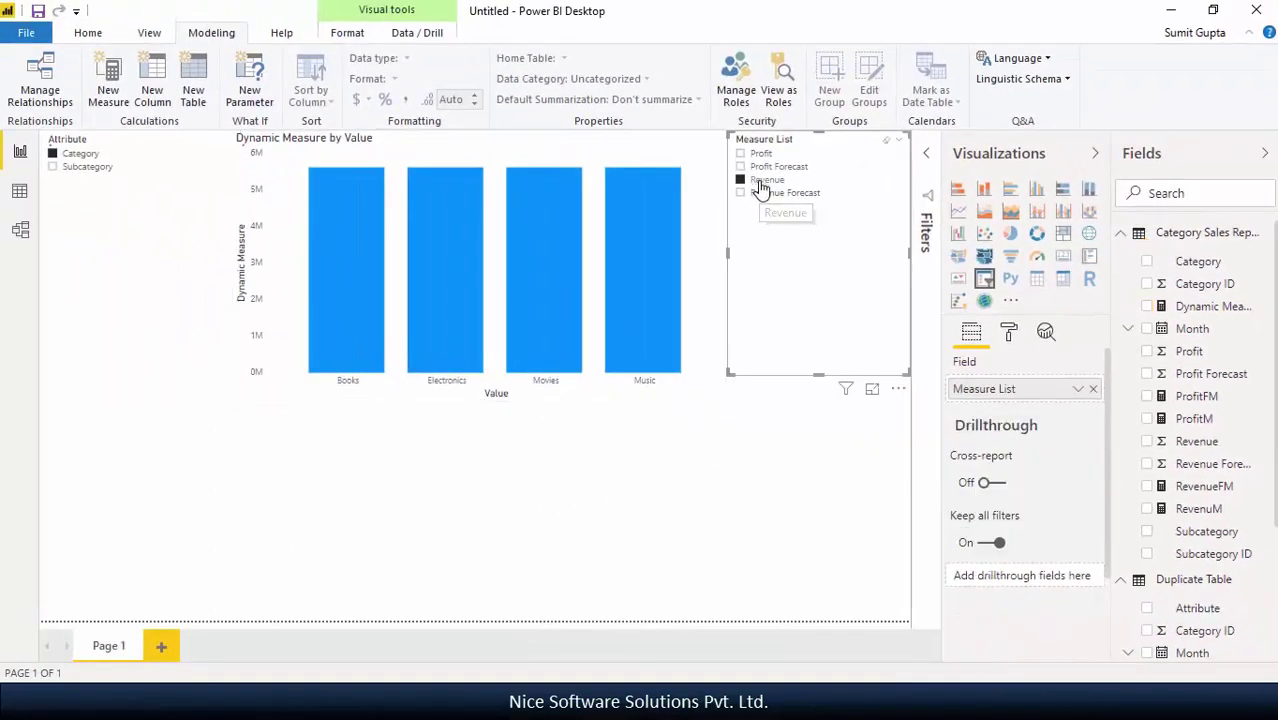
{"action": "left_click", "coordinate": [760, 167]}
{"action": "left_click", "coordinate": [758, 193]}
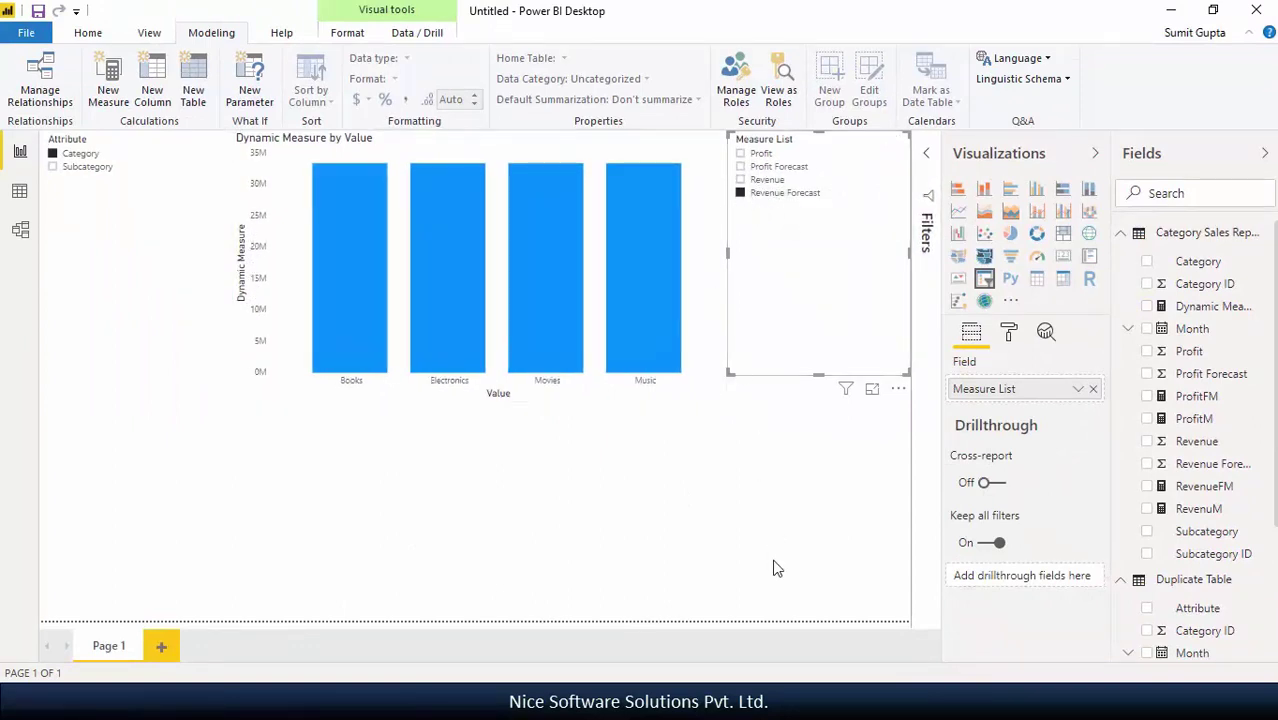
{"action": "left_click", "coordinate": [686, 542]}
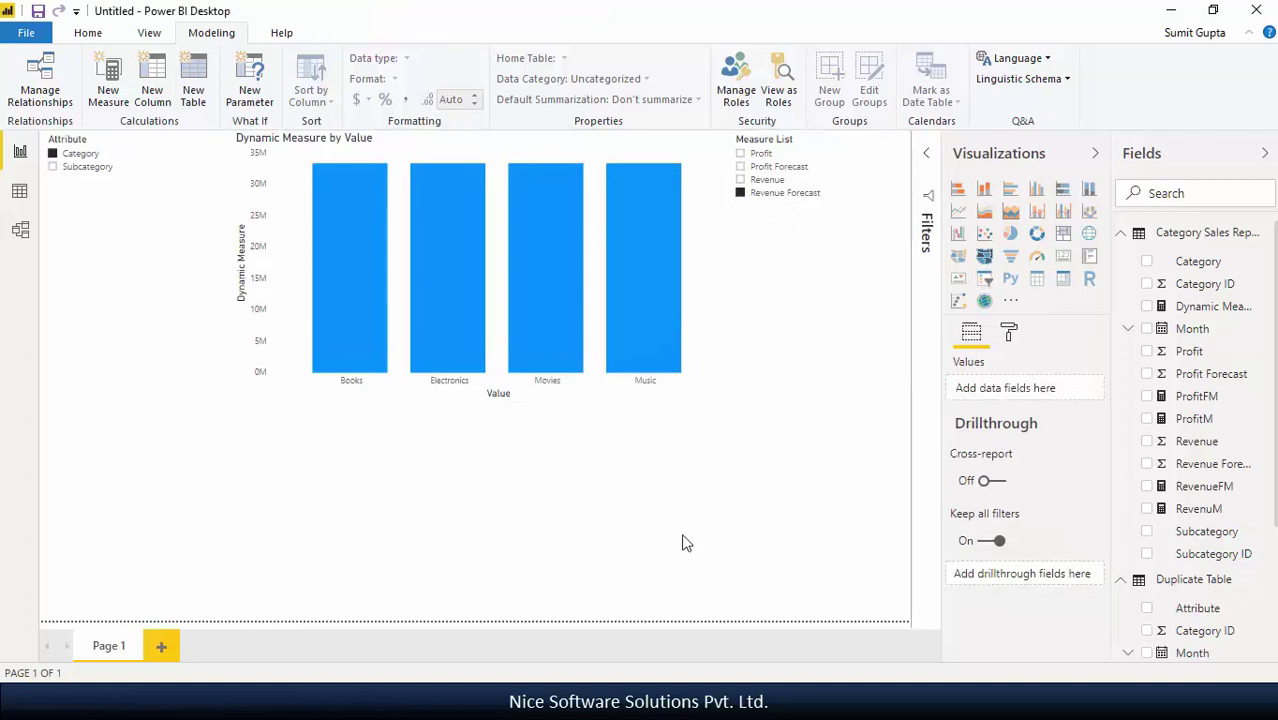
{"action": "left_click", "coordinate": [765, 178]}
{"action": "left_click", "coordinate": [762, 155]}
{"action": "left_click", "coordinate": [775, 192]}
{"action": "left_click", "coordinate": [685, 468]}
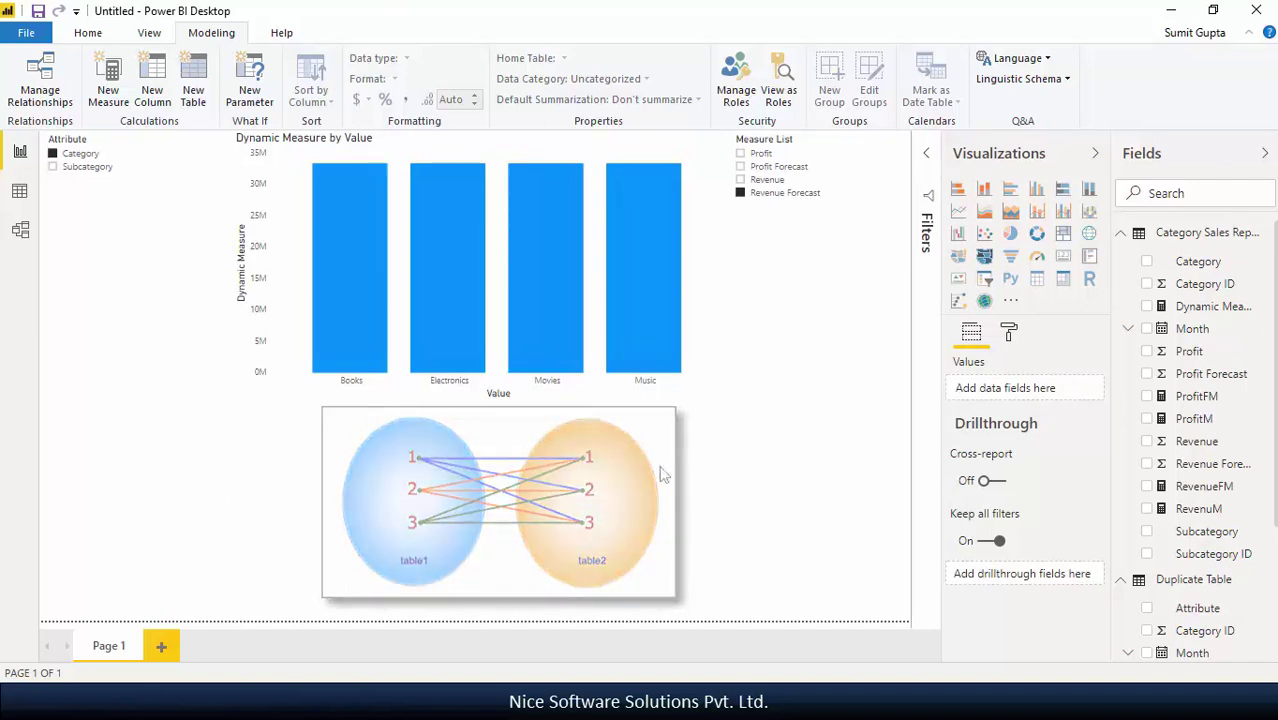
In Model view, set the Category Sales Report–Duplicate Table relationship's cross filter direction to Both
{"action": "left_click", "coordinate": [20, 231]}
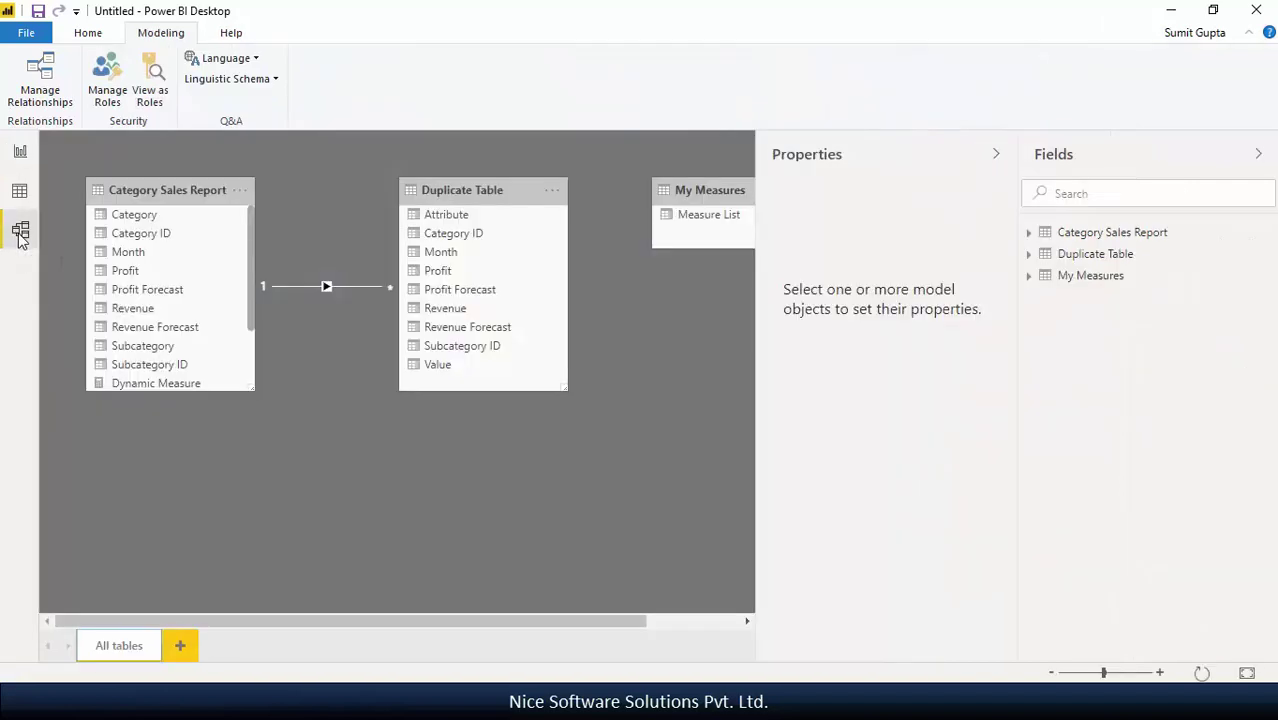
{"action": "right_click", "coordinate": [340, 286]}
{"action": "left_click", "coordinate": [376, 327]}
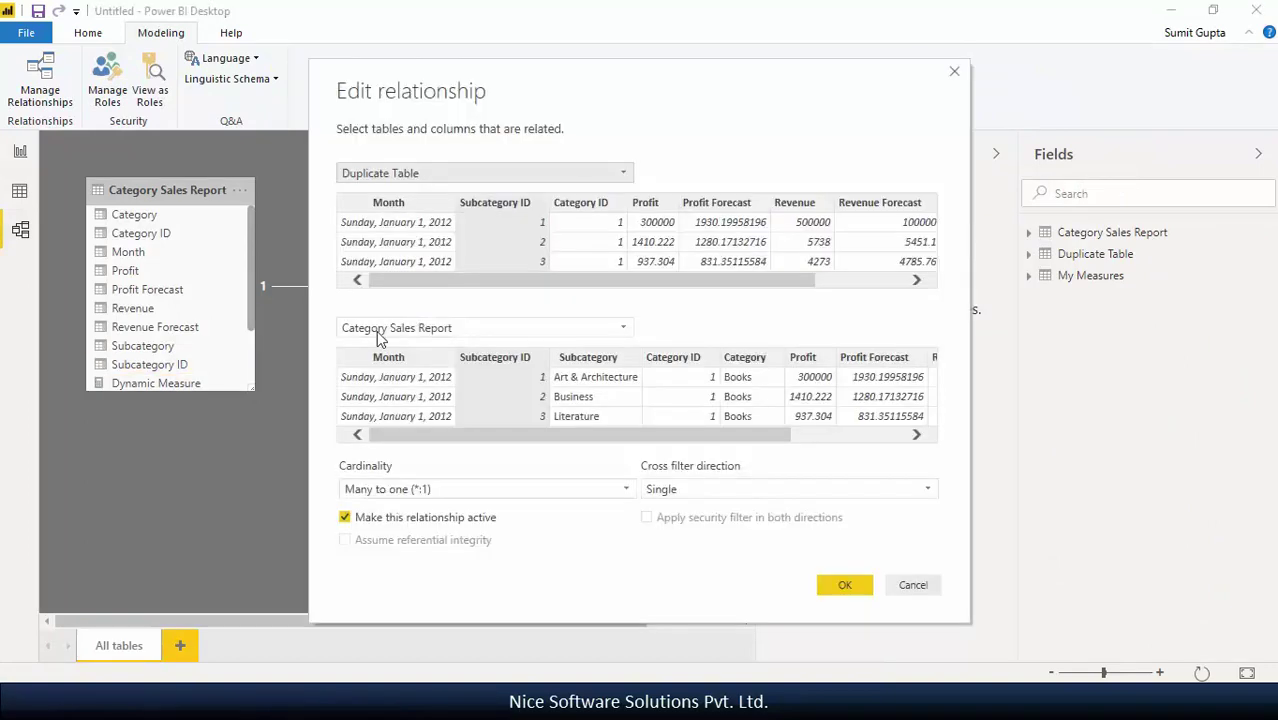
{"action": "left_click", "coordinate": [743, 497]}
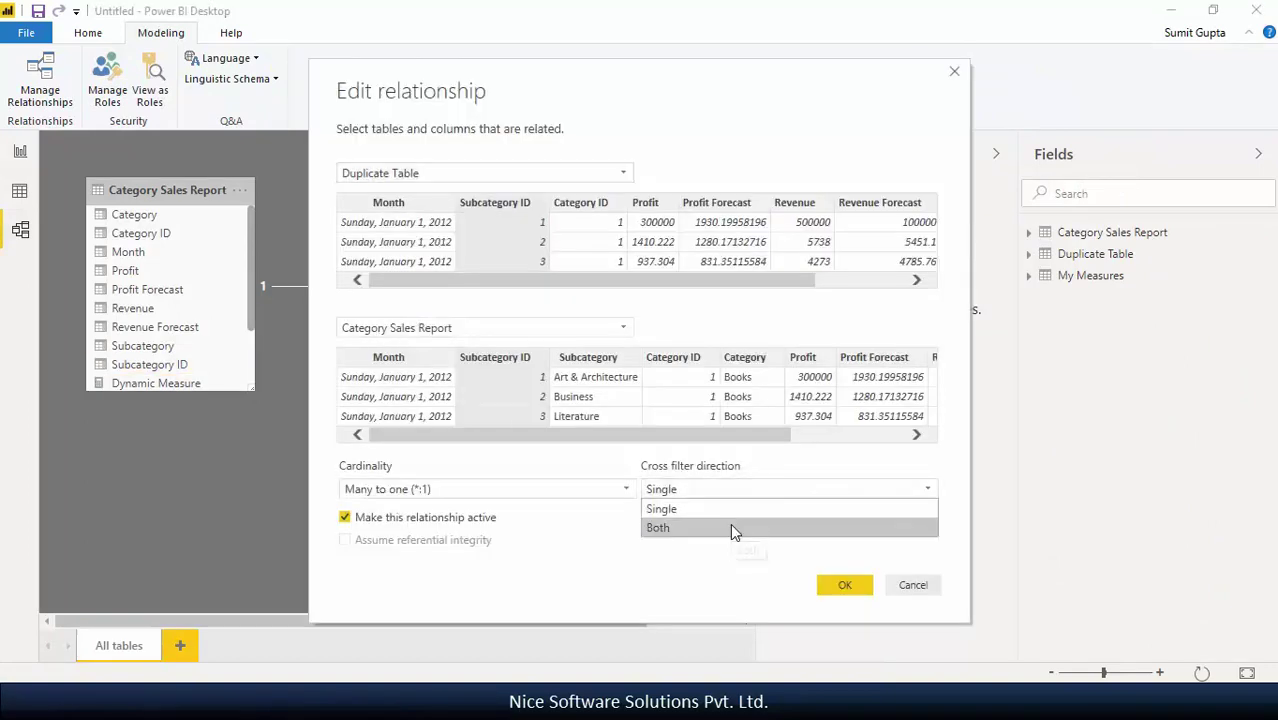
{"action": "left_click", "coordinate": [730, 523]}
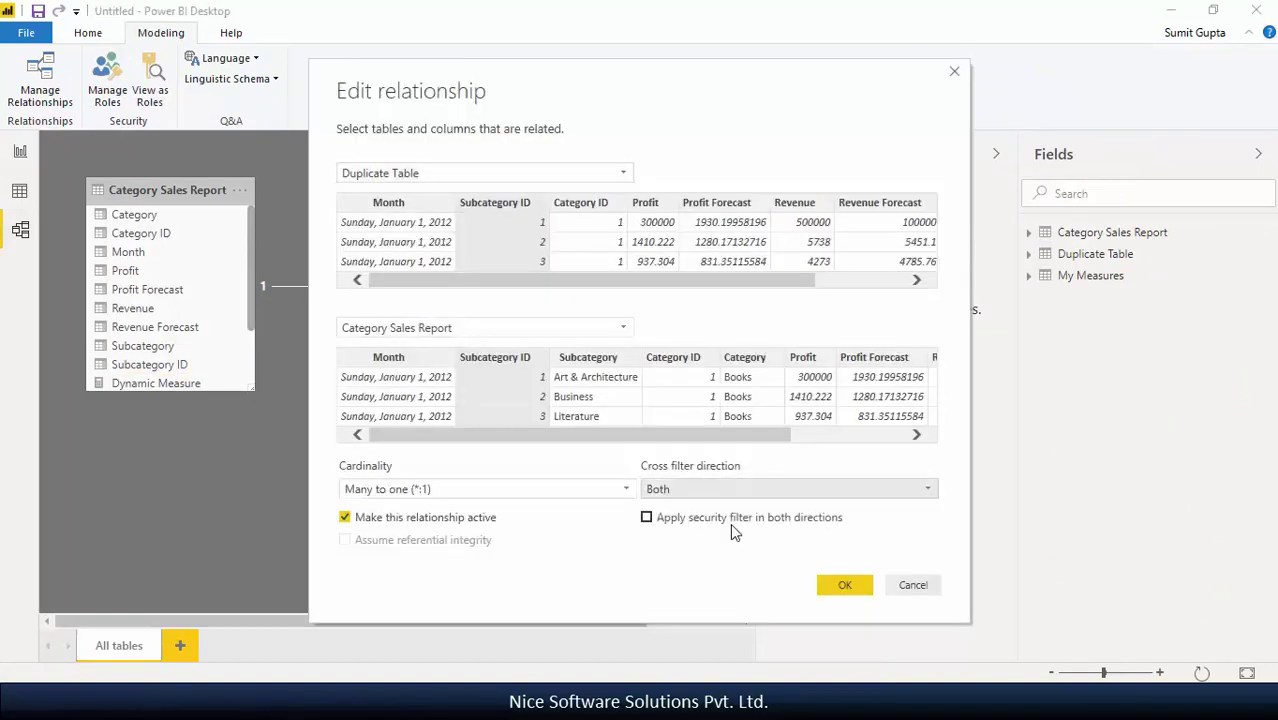
{"action": "left_click", "coordinate": [849, 586]}
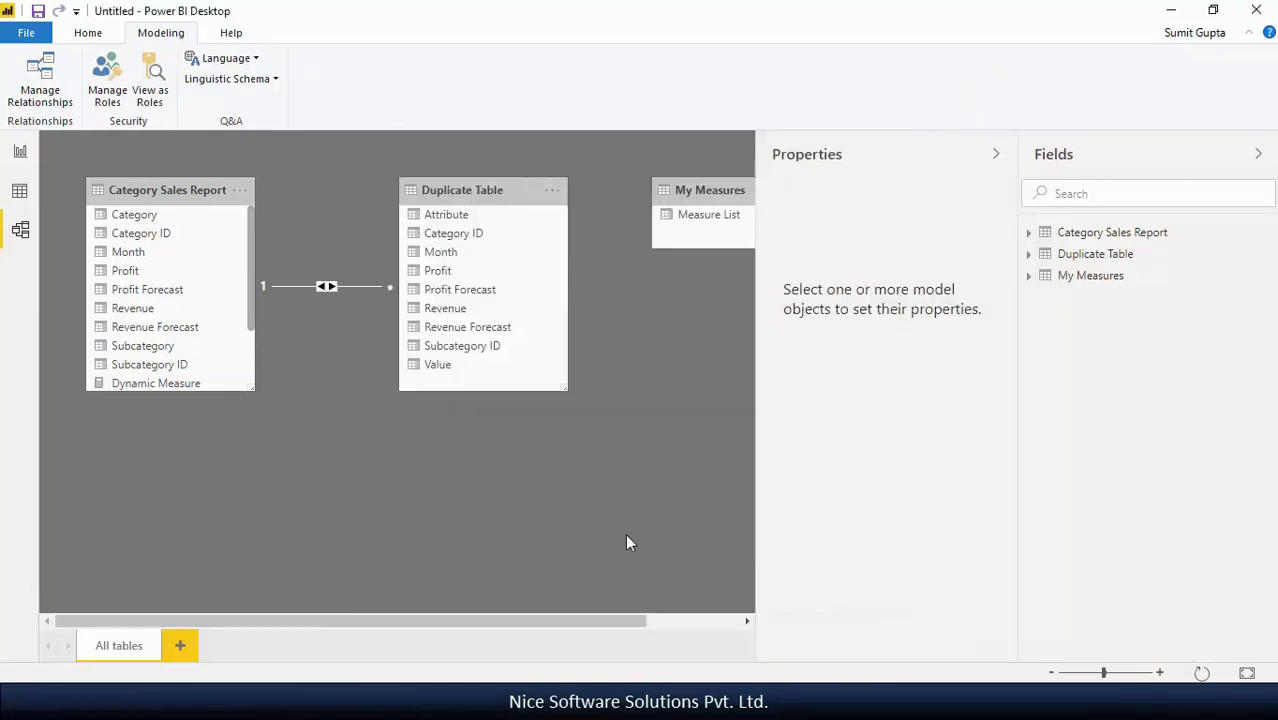
On the report, choose Subcategory in the Attribute slicer and Profit in Measure List
{"action": "left_click", "coordinate": [20, 152]}
{"action": "left_click", "coordinate": [774, 182]}
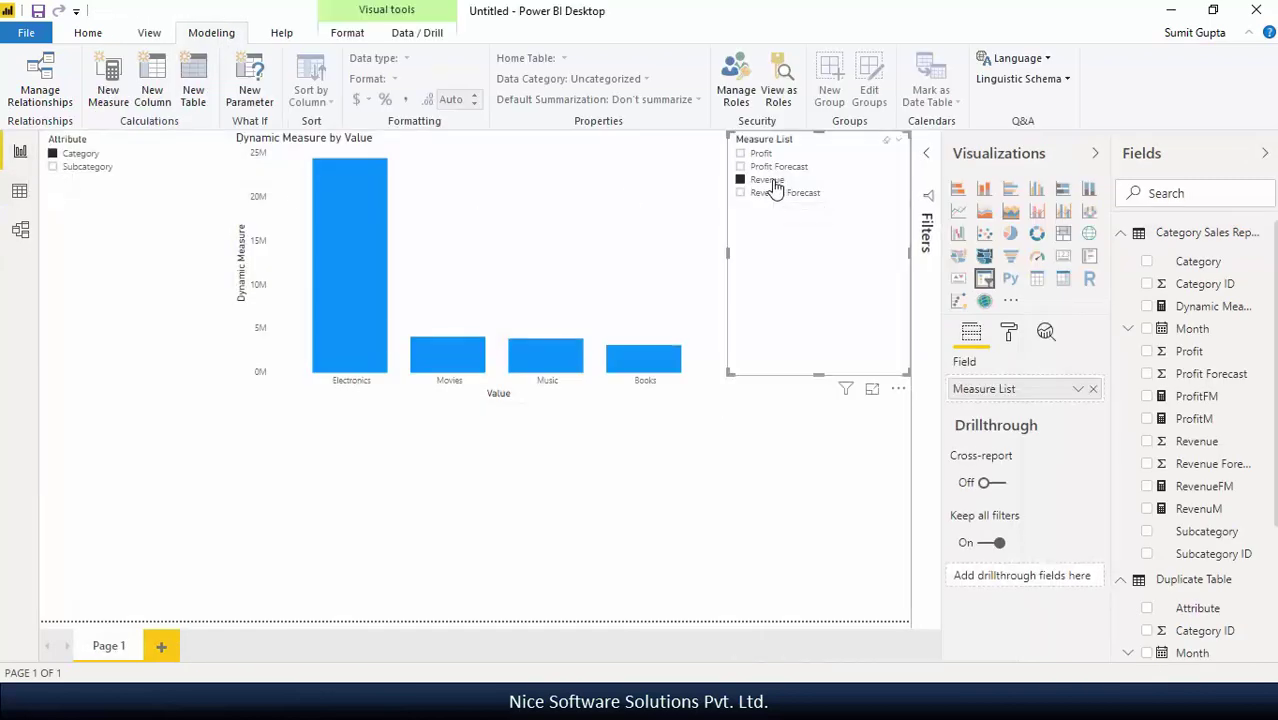
{"action": "left_click", "coordinate": [88, 169]}
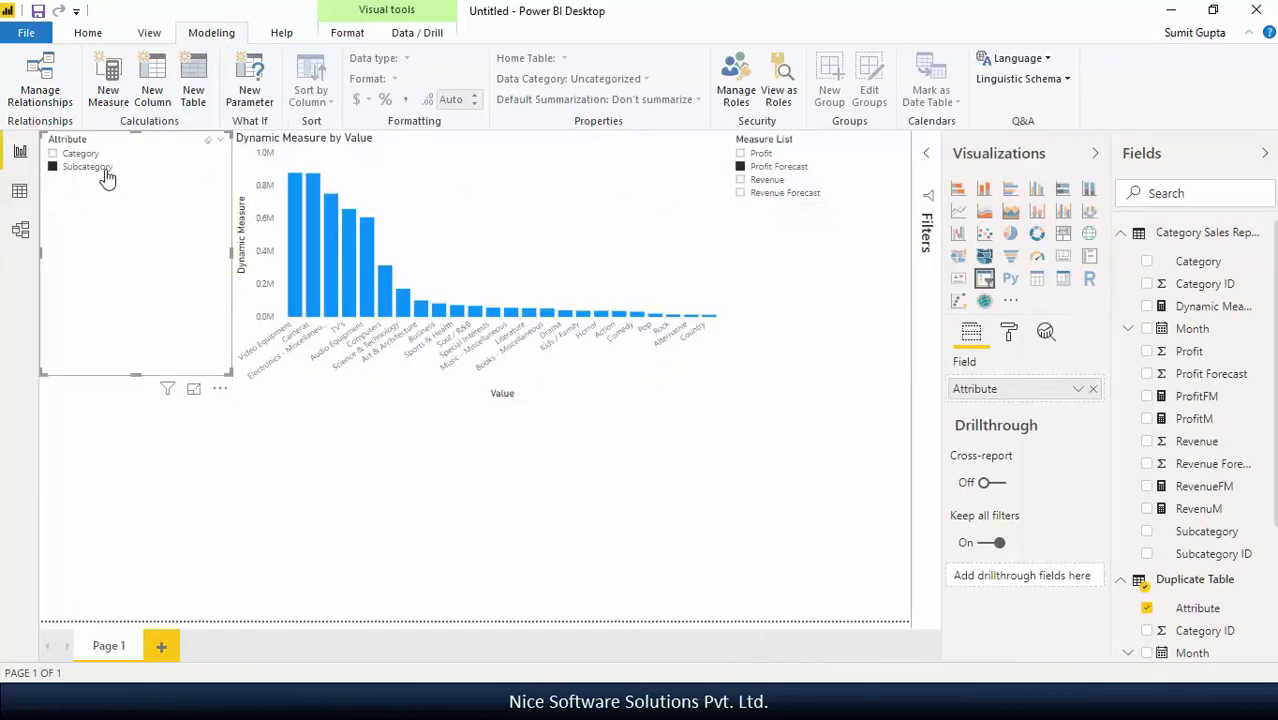
{"action": "left_click", "coordinate": [758, 154]}
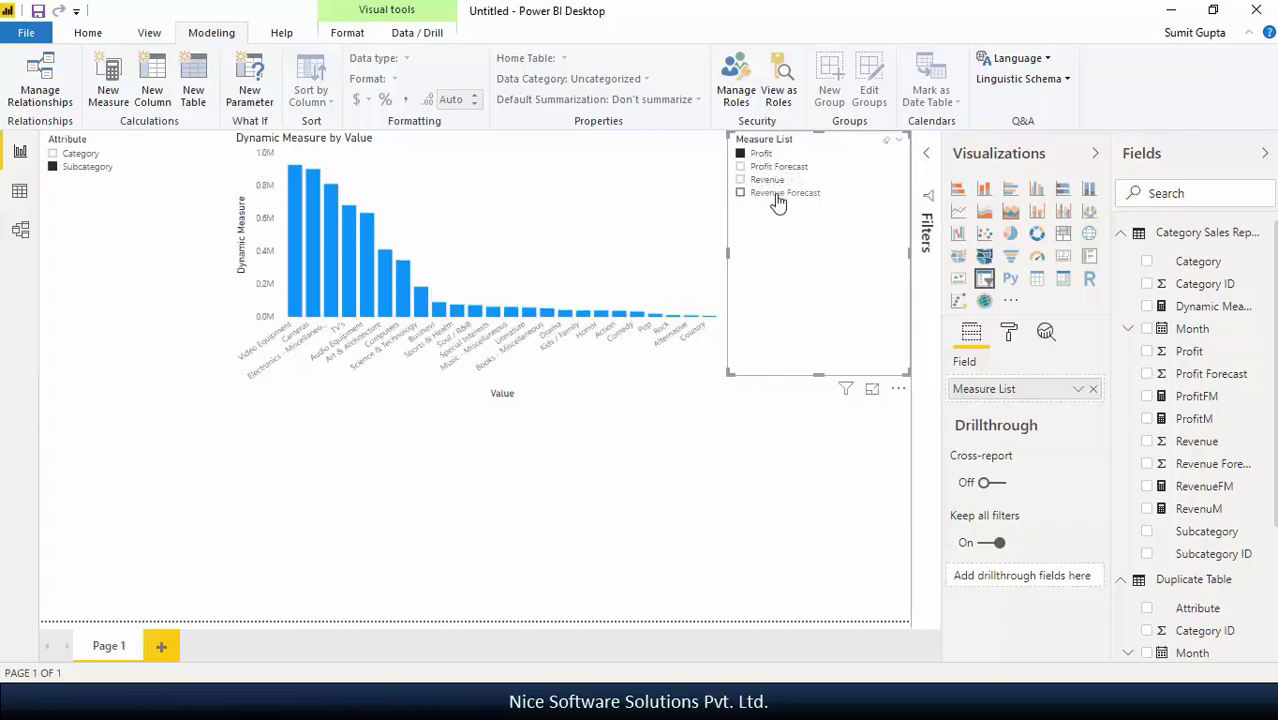